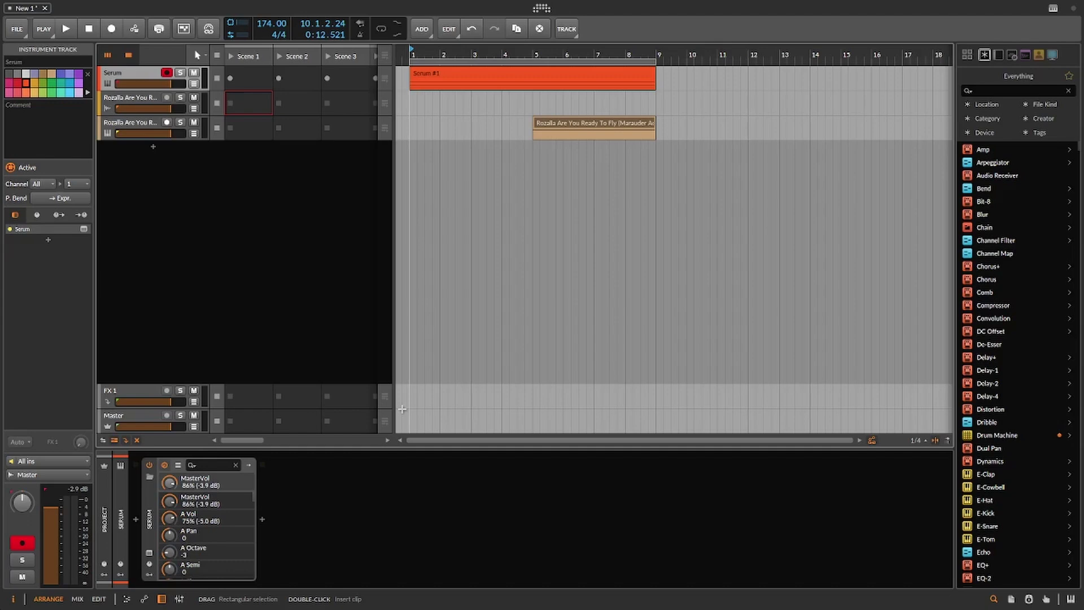
# Step: Play back the arrangement
pyautogui.press('space')
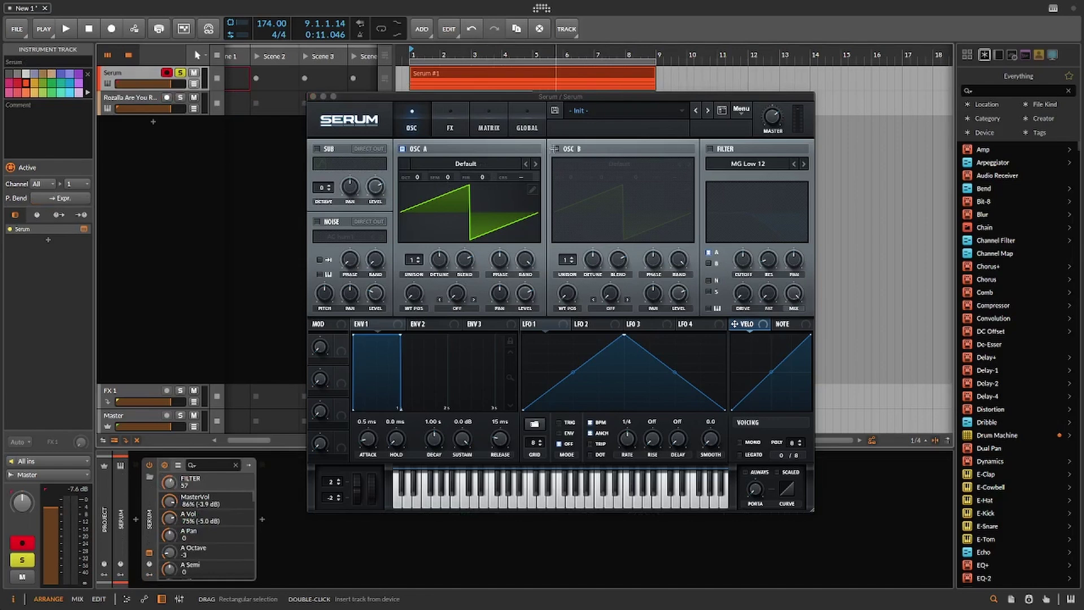
# Step: Enable oscillator B with the analog Basic Shapes wavetable, tuned to octave -1 and semitone +7
pyautogui.click(554, 149)
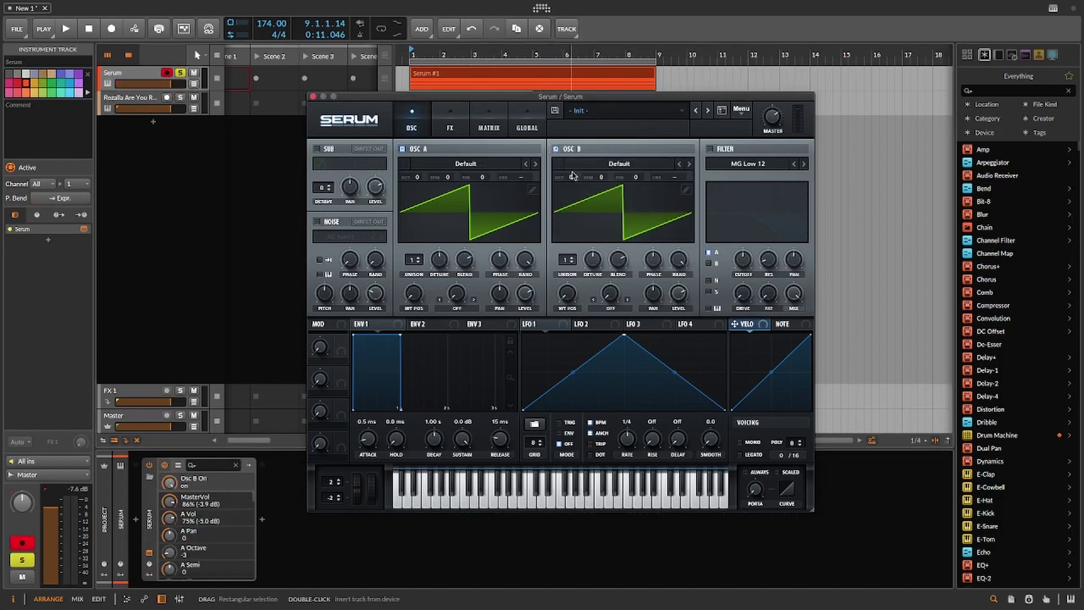
pyautogui.click(628, 168)
pyautogui.moveTo(631, 178)
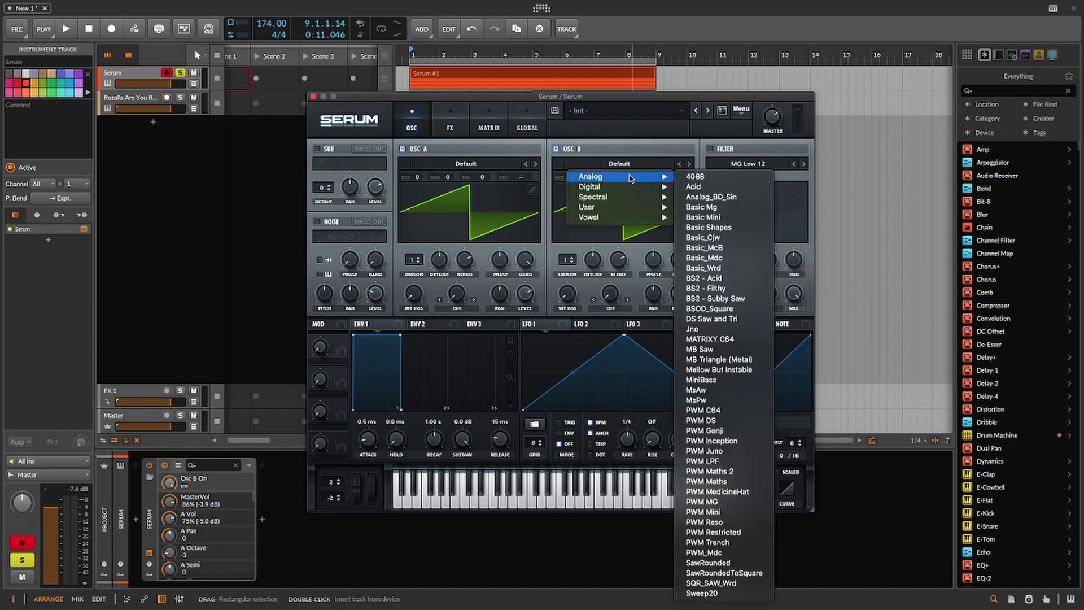
pyautogui.click(724, 227)
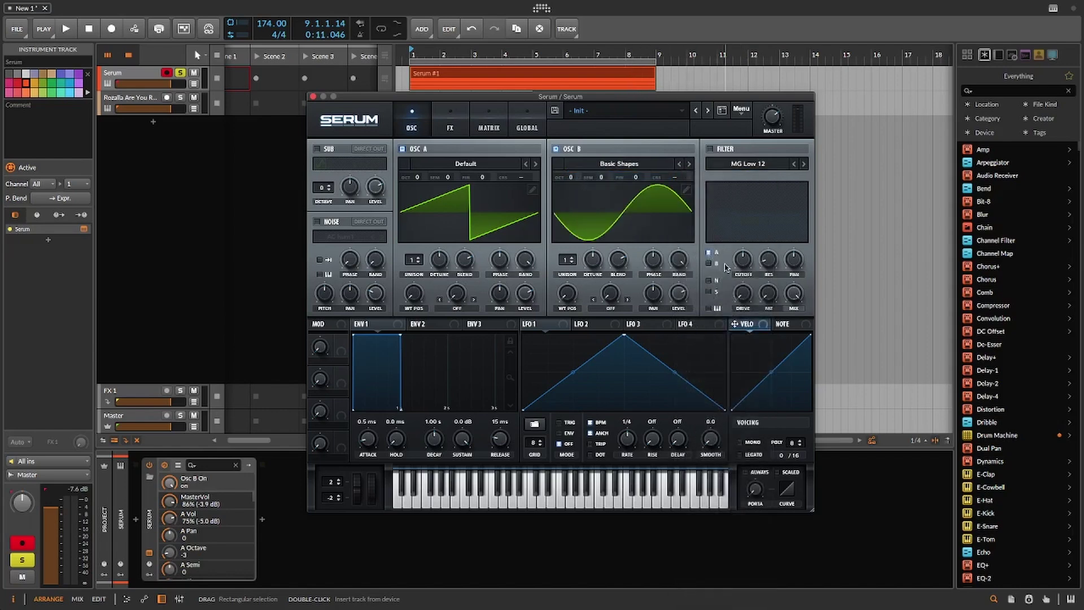
pyautogui.click(573, 179)
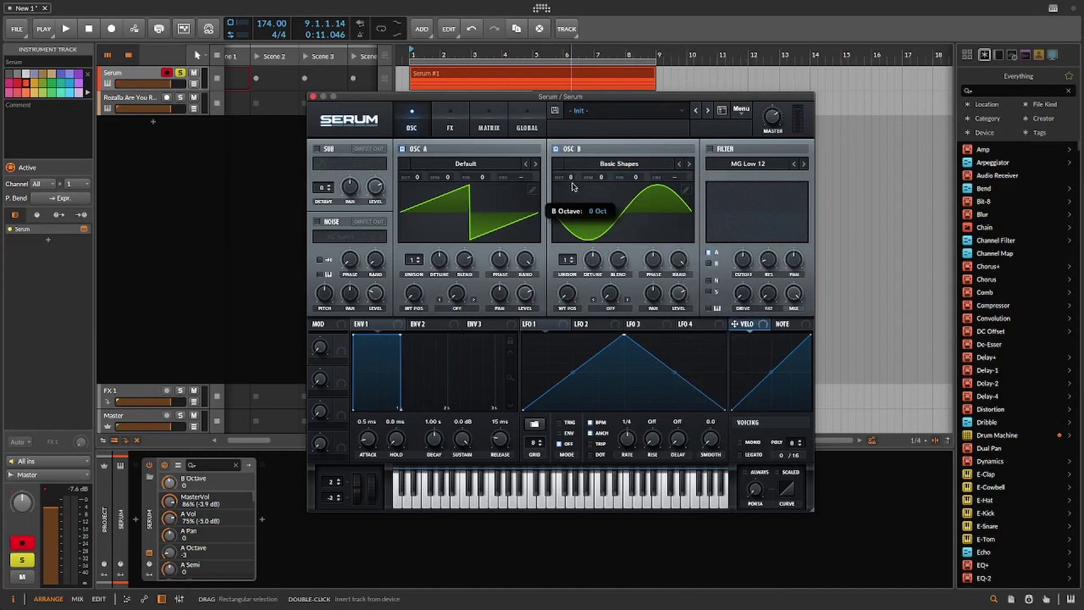
pyautogui.moveTo(602, 179); pyautogui.dragTo(606, 158)
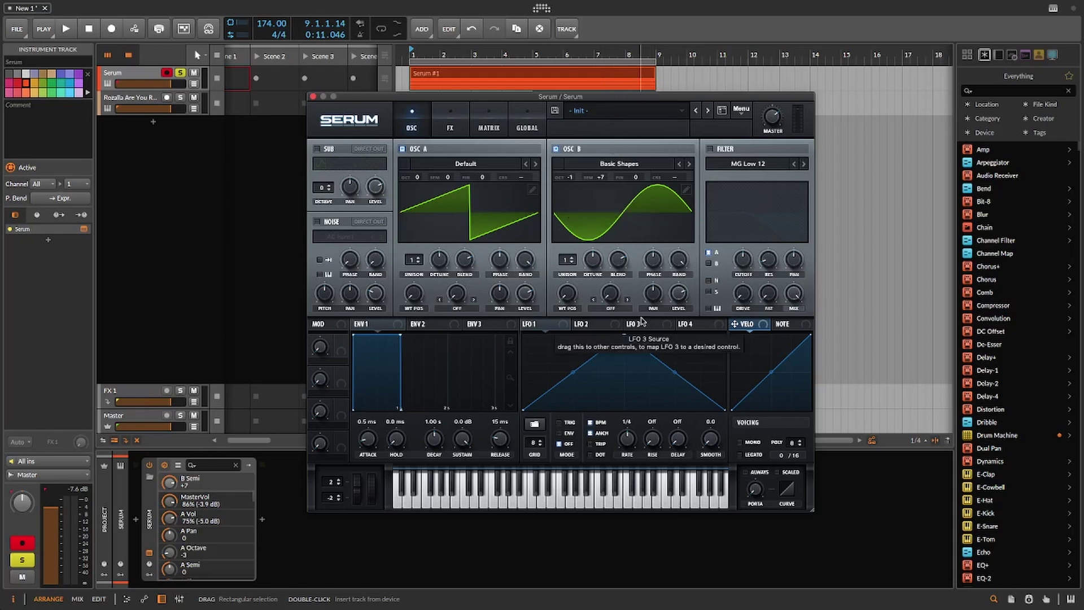
# Step: Load the digital Kream wavetable into oscillator A, with 5 unison voices, detune 0.08 and wavetable position 126
pyautogui.click(469, 164)
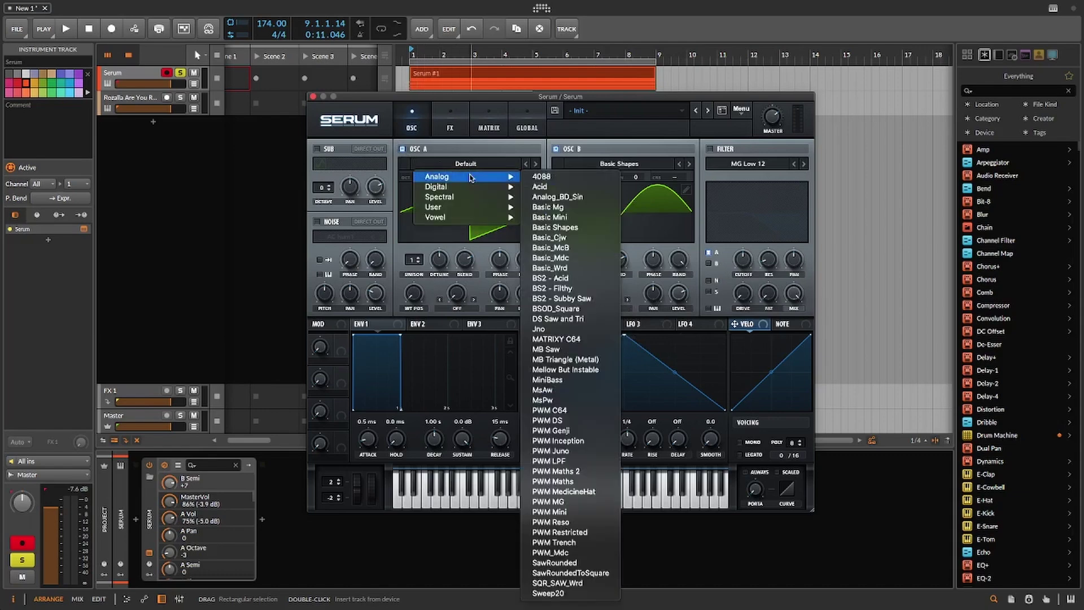
pyautogui.moveTo(467, 191)
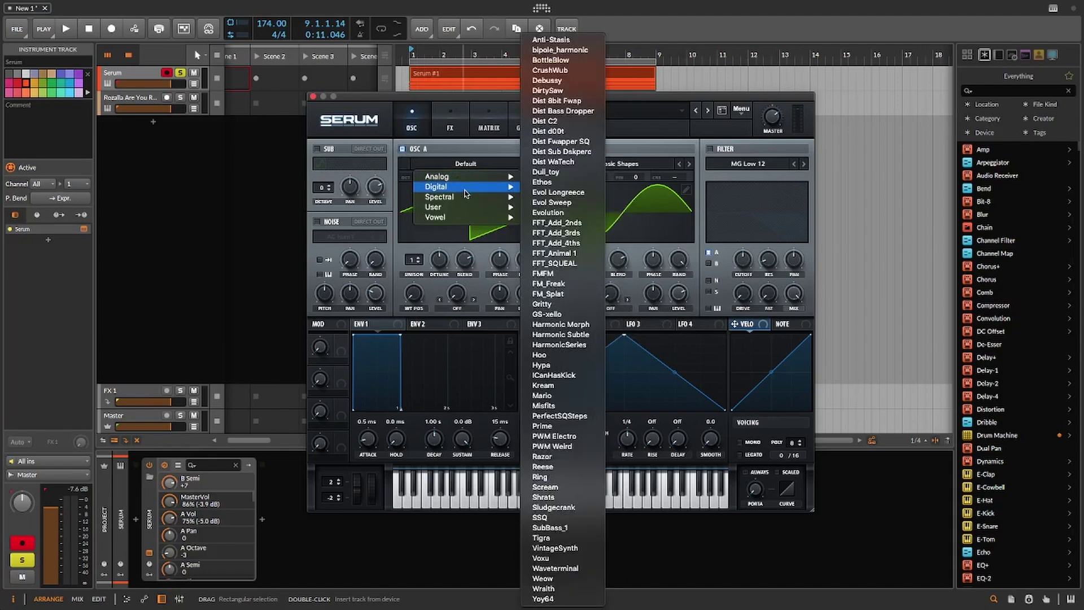
pyautogui.click(565, 385)
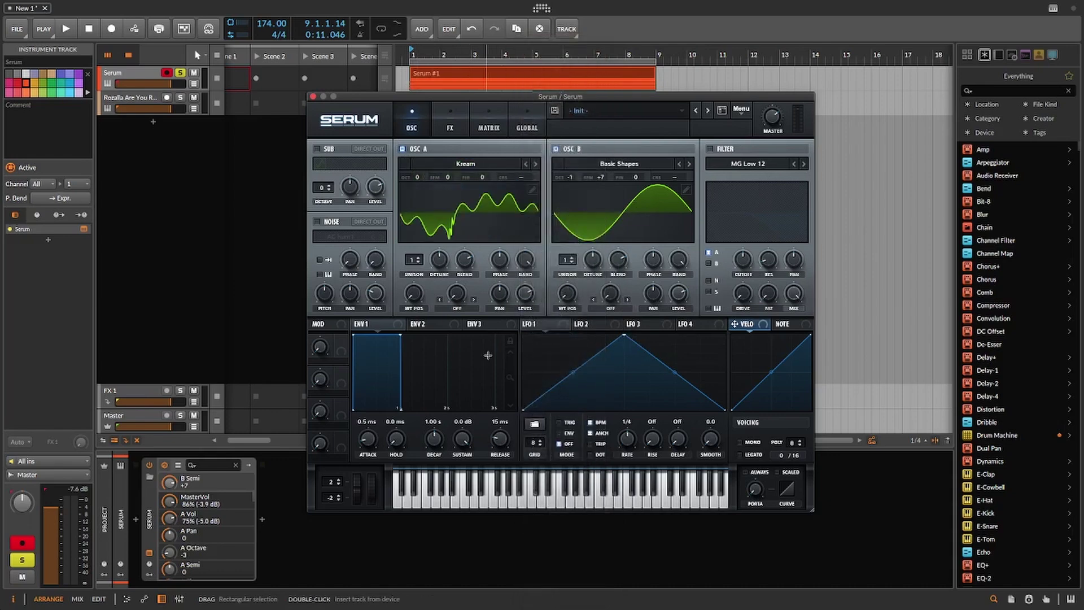
pyautogui.click(421, 299)
pyautogui.moveTo(438, 261)
pyautogui.mouseDown()
pyautogui.moveTo(414, 256)
pyautogui.moveTo(416, 232)
pyautogui.moveTo(438, 261)
pyautogui.mouseUp()
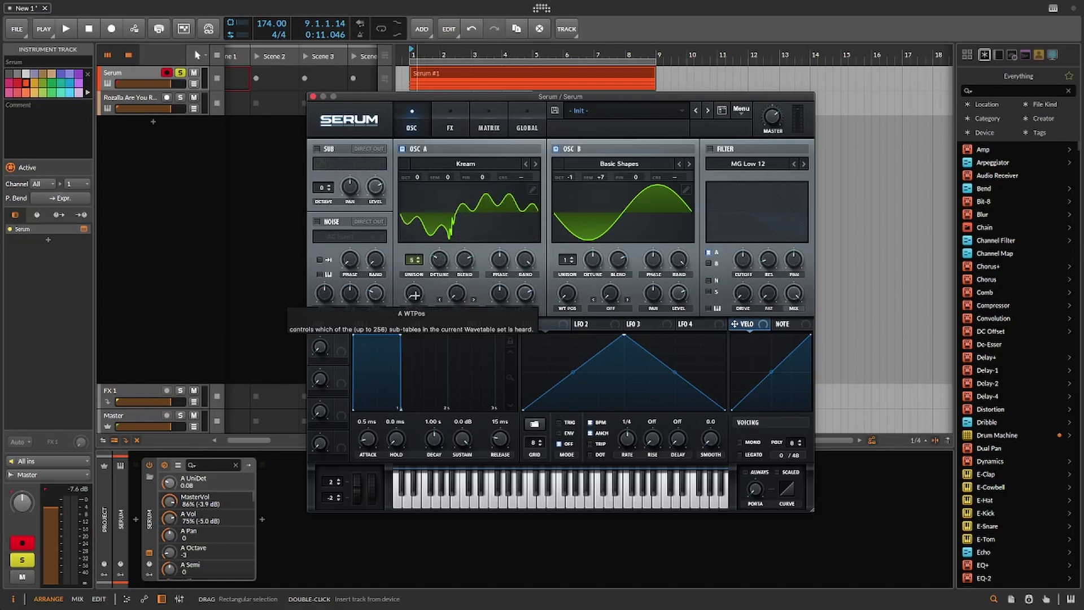
pyautogui.moveTo(414, 294); pyautogui.dragTo(436, 250)
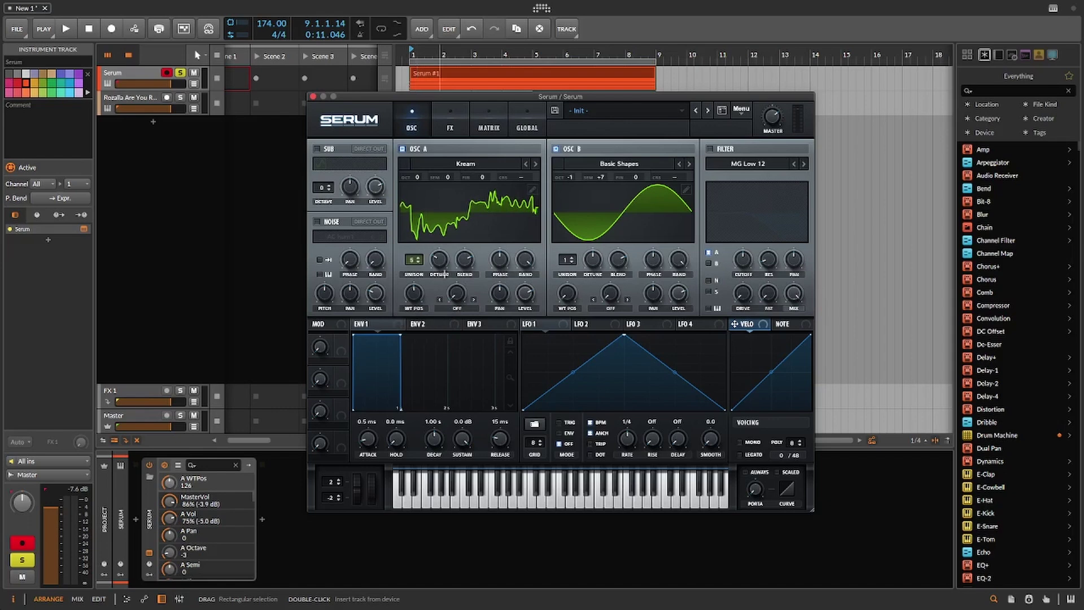
# Step: Set oscillator A's octave to -3 and bring oscillator B's level down to 0%
pyautogui.moveTo(410, 607)
pyautogui.click(420, 180)
pyautogui.moveTo(420, 179); pyautogui.dragTo(412, 234)
pyautogui.moveTo(679, 293); pyautogui.dragTo(607, 519)
# Step: Set oscillator A's warp mode to FM (From B) with a warp amount of 50%
pyautogui.click(460, 308)
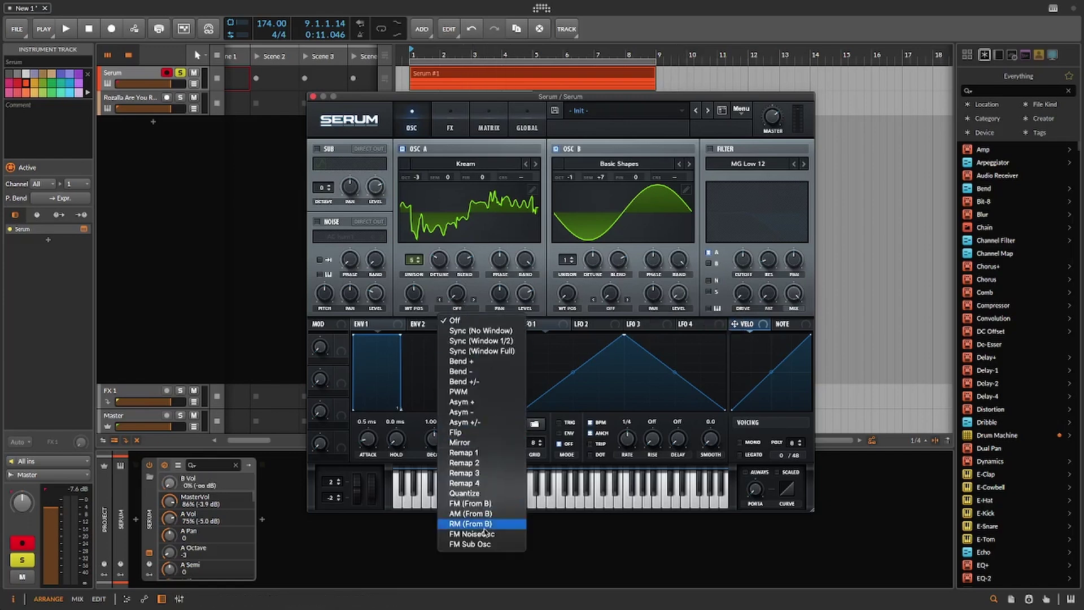
pyautogui.click(477, 504)
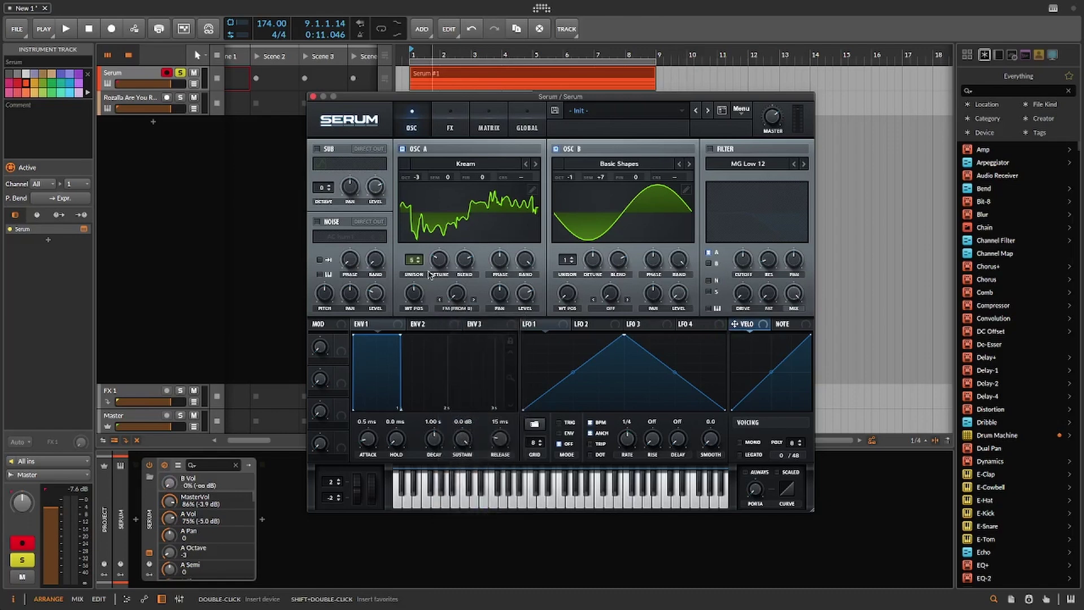
pyautogui.click(462, 299)
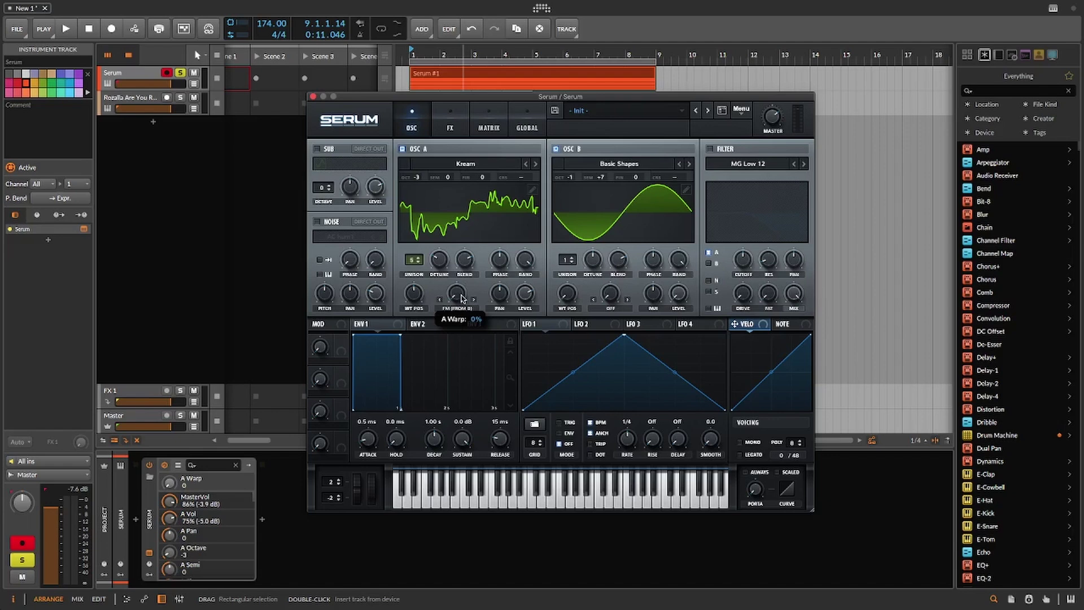
pyautogui.moveTo(461, 298); pyautogui.dragTo(469, 236)
pyautogui.scroll(1, 457, 301)
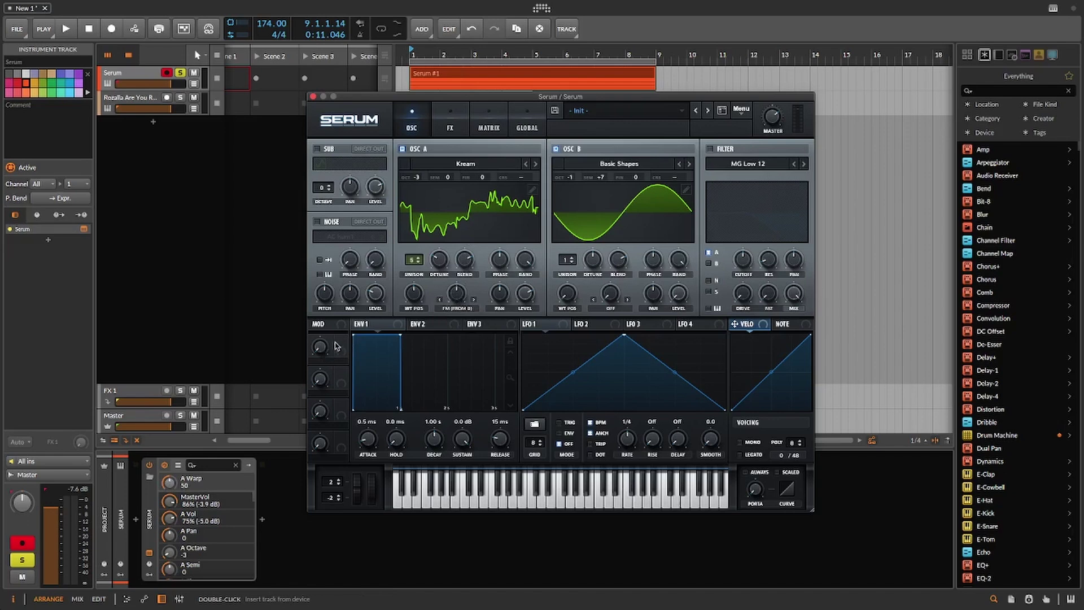
# Step: Assign Macro 1 to oscillator A's FM warp amount and rename the macro FM
pyautogui.moveTo(341, 342)
pyautogui.mouseDown()
pyautogui.moveTo(497, 302)
pyautogui.moveTo(456, 303)
pyautogui.mouseUp()
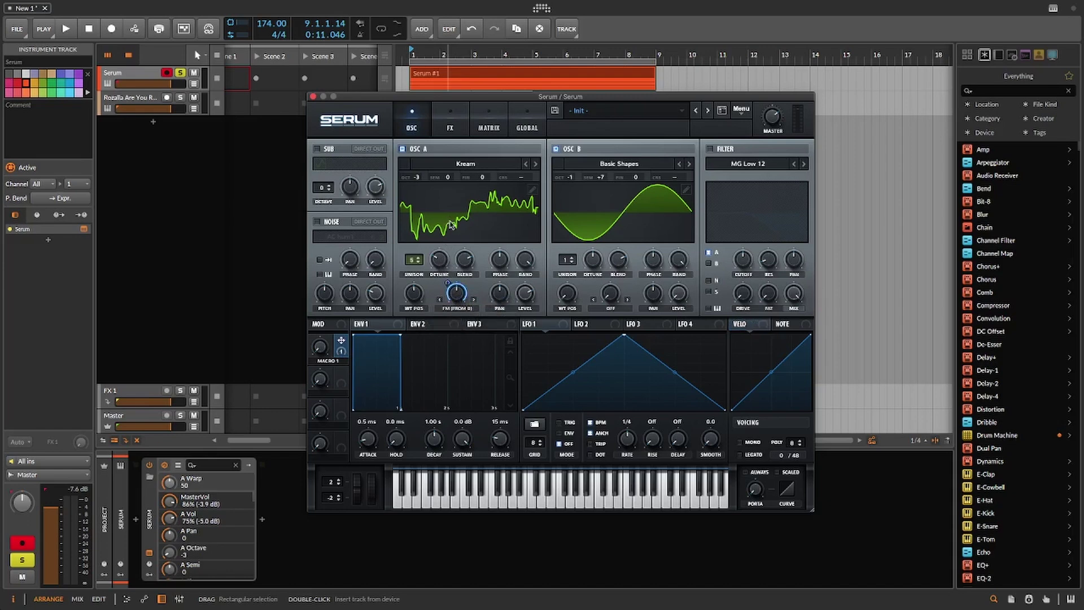
pyautogui.doubleClick(322, 361)
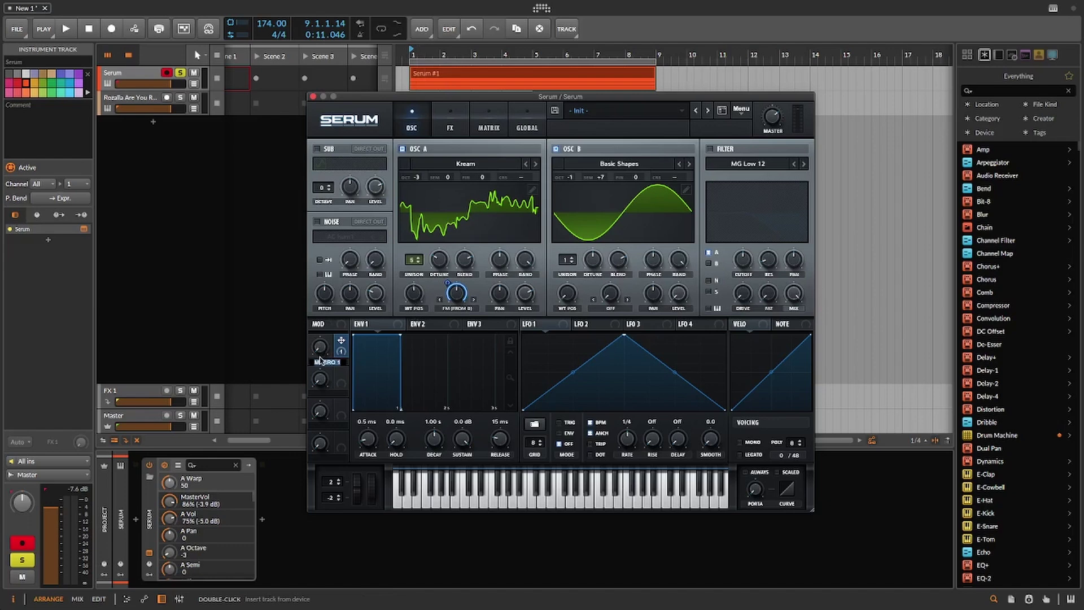
pyautogui.write('FM')
pyautogui.press('Return')
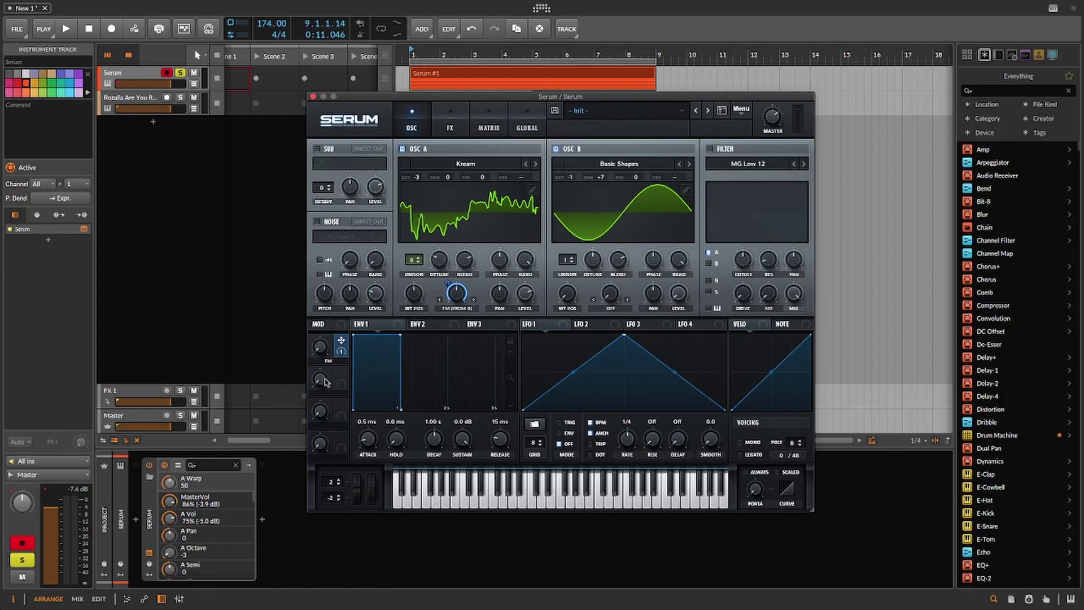
# Step: Assign Macro 2 to oscillator A's wavetable position and rename the macro WT
pyautogui.moveTo(340, 384)
pyautogui.moveTo(341, 384); pyautogui.dragTo(413, 298)
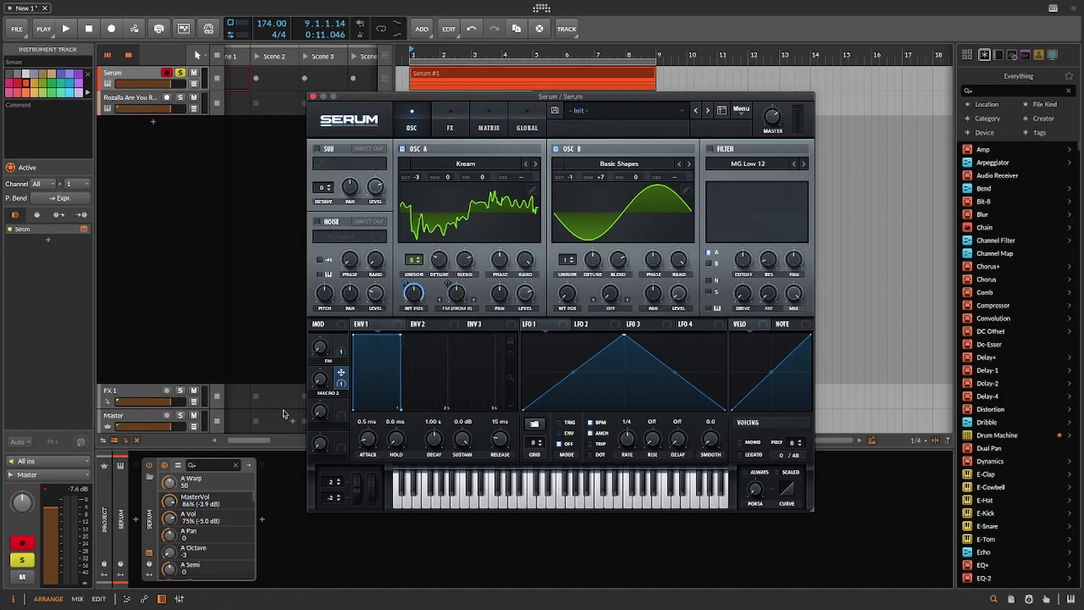
pyautogui.doubleClick(332, 392)
pyautogui.write('W')
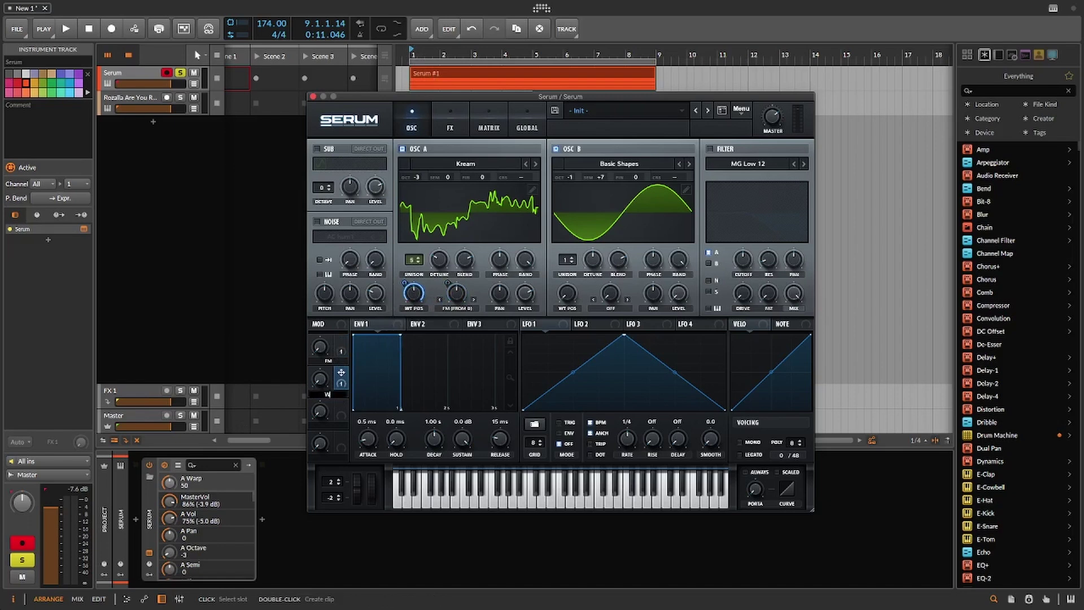
pyautogui.write('T')
pyautogui.press('Return')
# Step: Audition the FM and WT macros by sweeping their amounts
pyautogui.click(320, 384)
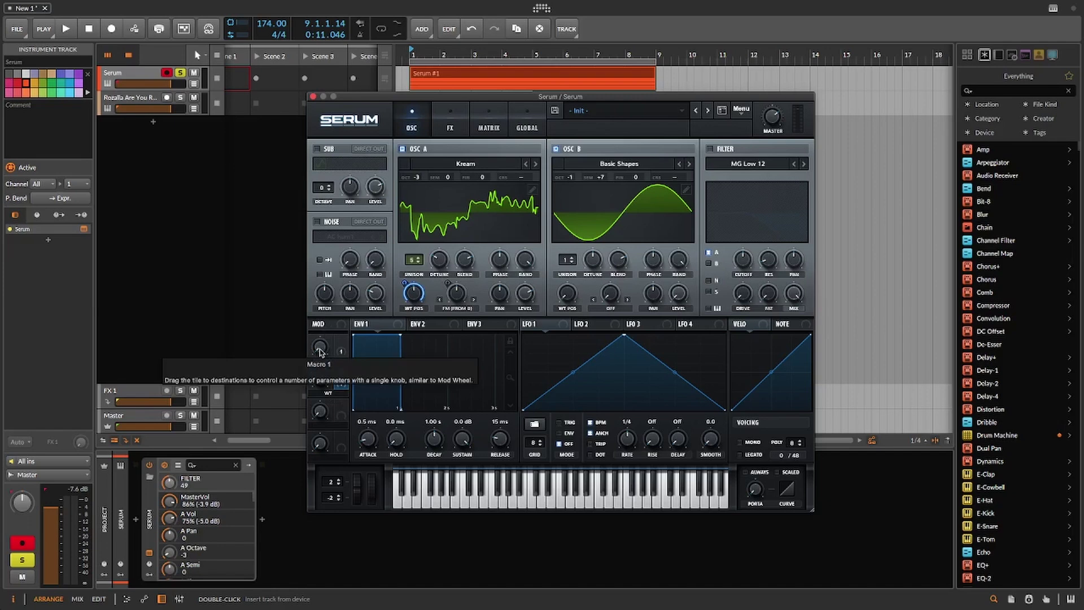
pyautogui.click(320, 350)
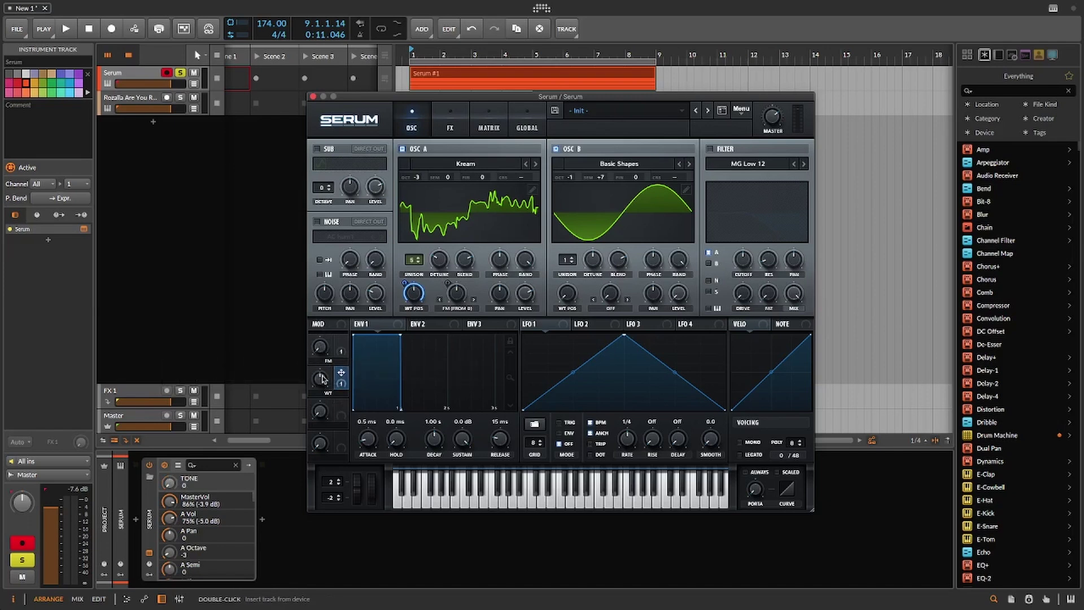
pyautogui.moveTo(319, 383); pyautogui.dragTo(320, 381)
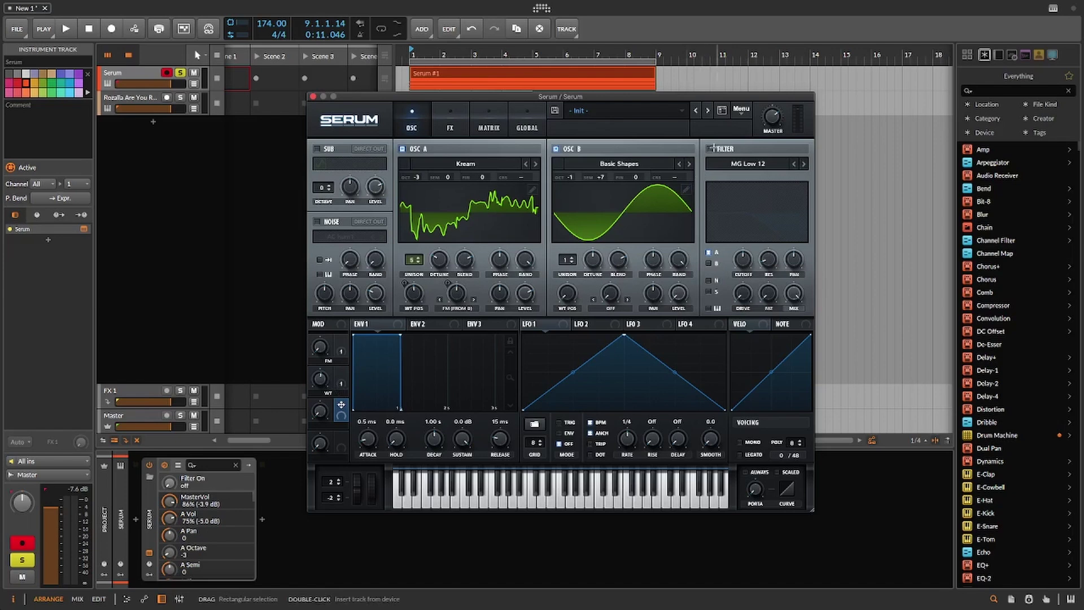
# Step: Enable the MG Low 12 filter and lower its cutoff to 101 Hz
pyautogui.click(710, 148)
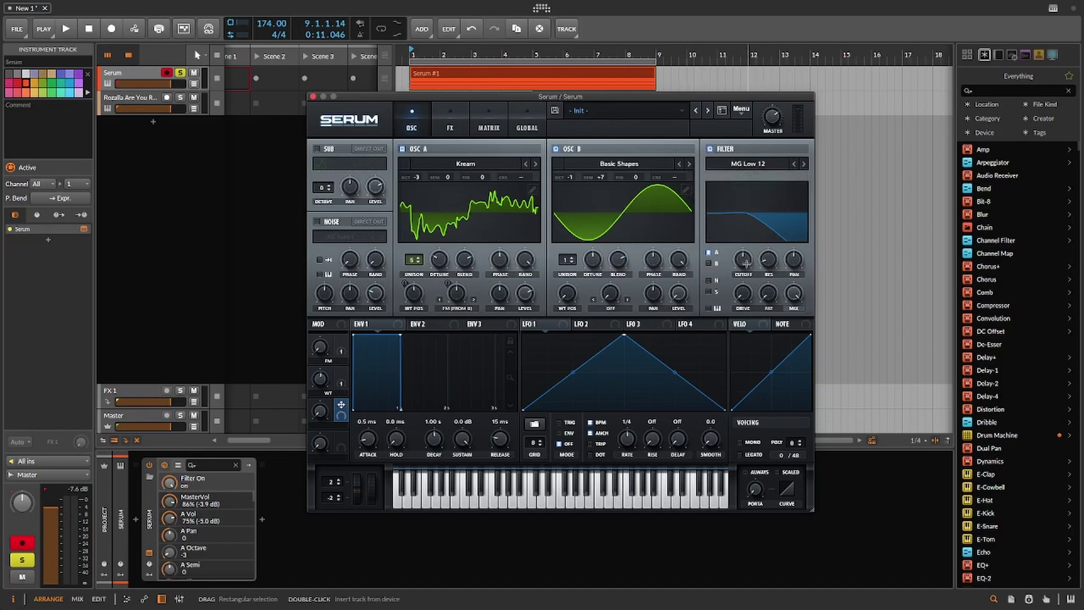
pyautogui.moveTo(743, 261); pyautogui.dragTo(739, 278)
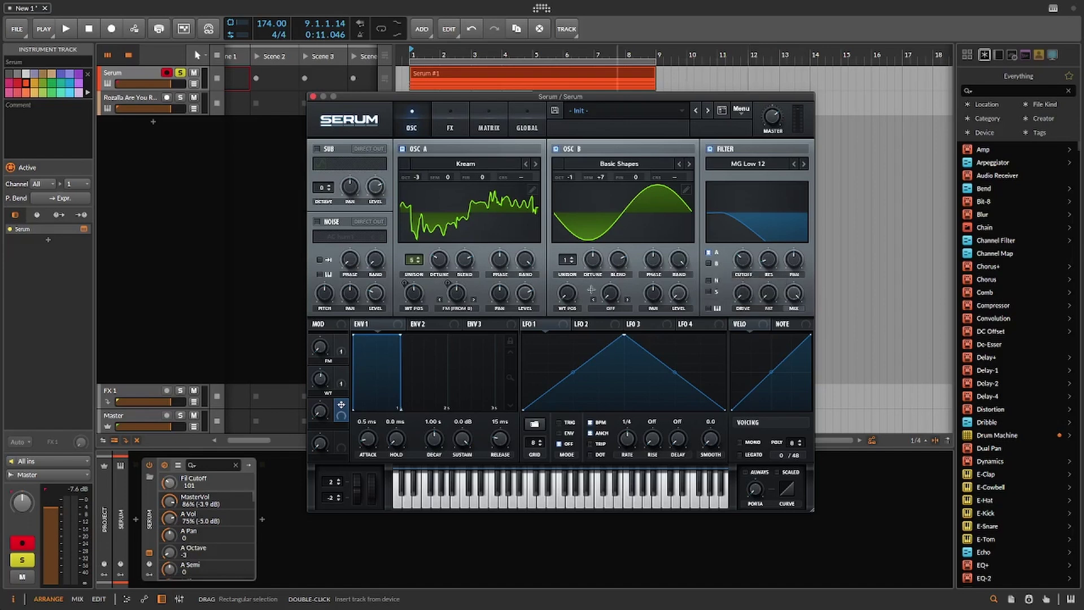
# Step: Reshape LFO 1 from a triangle into a gently curved upward ramp ending below half height
pyautogui.moveTo(624, 335); pyautogui.dragTo(736, 371)
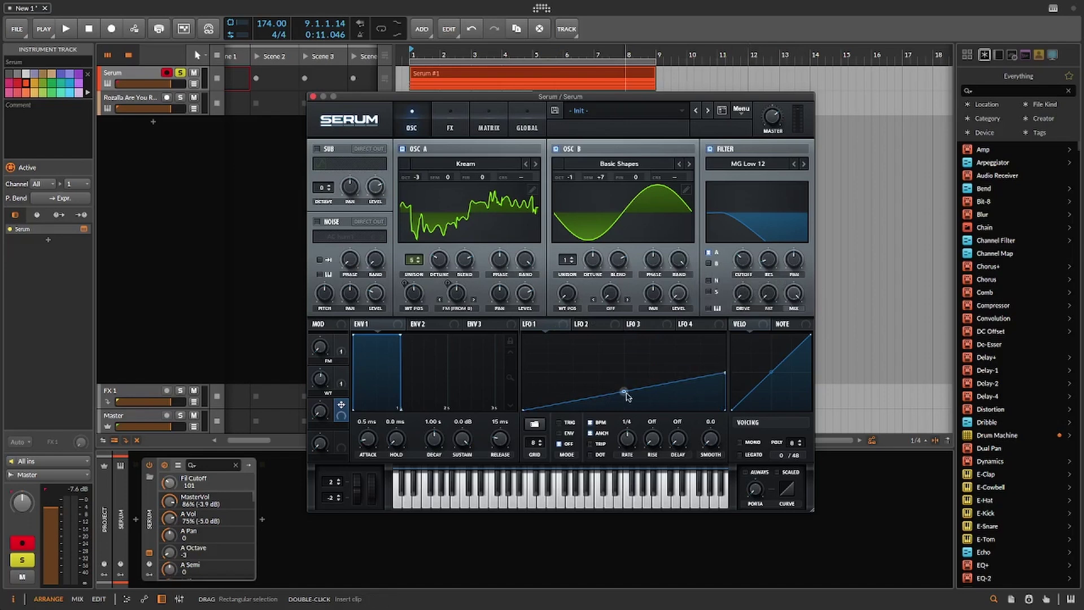
pyautogui.moveTo(624, 392); pyautogui.dragTo(624, 402)
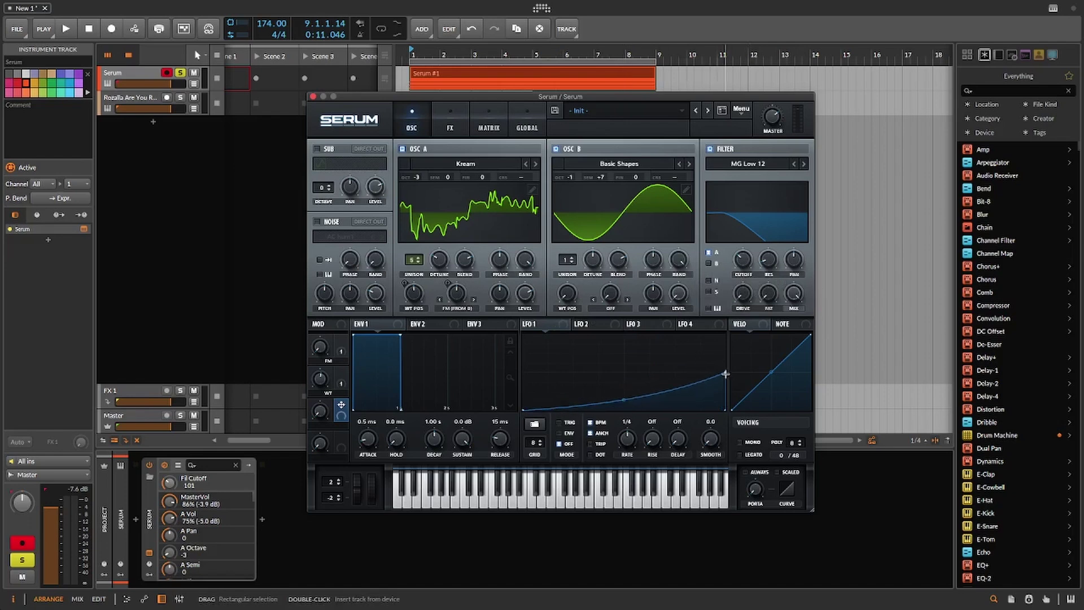
pyautogui.moveTo(725, 374); pyautogui.dragTo(725, 380)
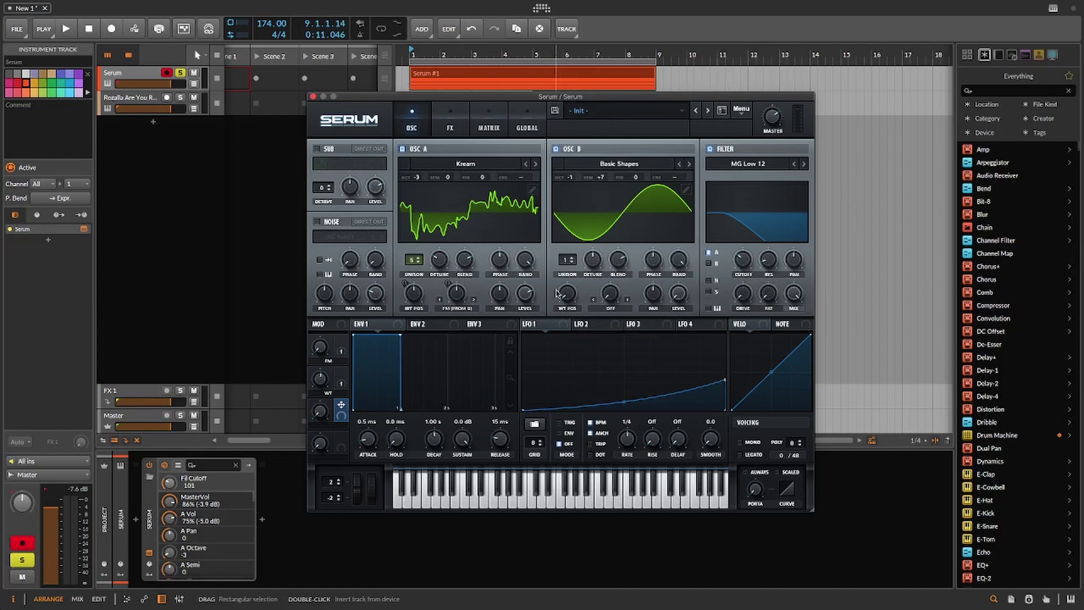
# Step: Assign LFO 1 to the filter cutoff, with a rate of 4 bar and envelope mode
pyautogui.moveTo(547, 326); pyautogui.dragTo(740, 261)
pyautogui.moveTo(627, 443); pyautogui.dragTo(625, 473)
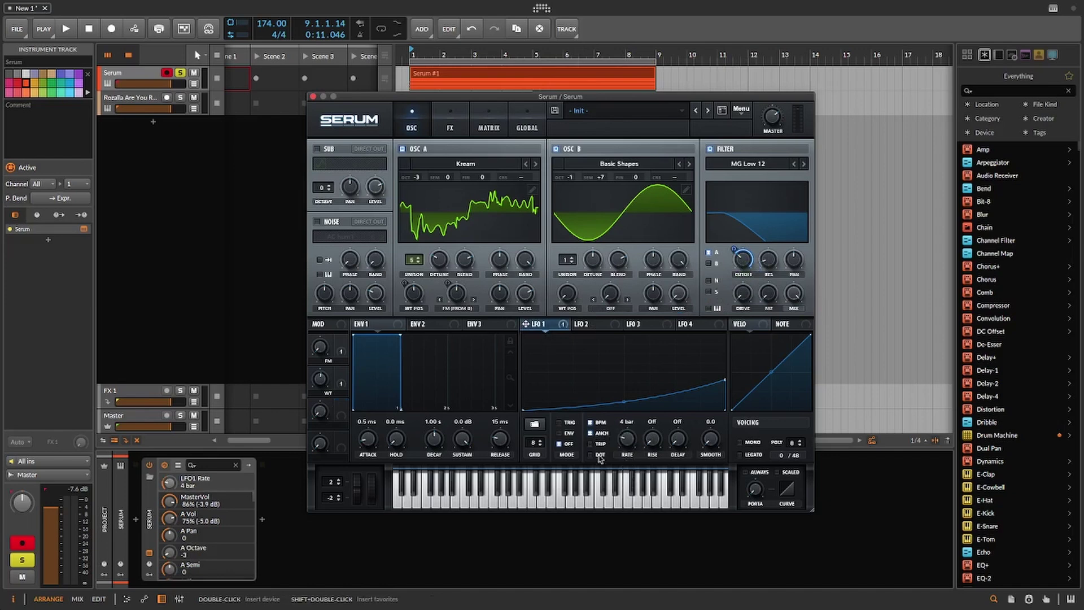
pyautogui.click(564, 433)
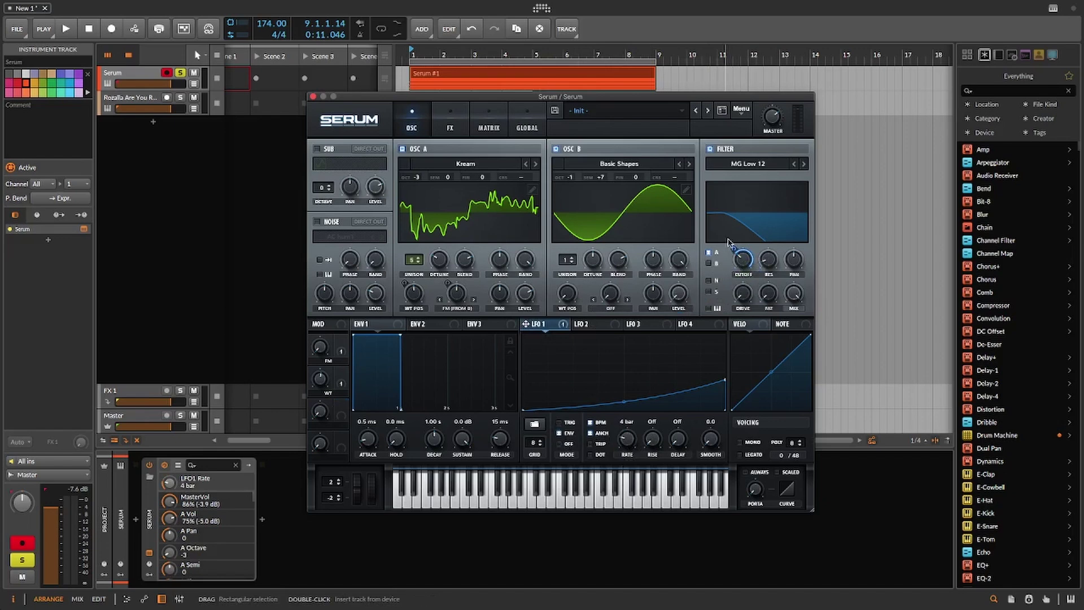
# Step: Set the filter cutoff to 74 Hz and adjust its LFO 1 modulation amount
pyautogui.click(743, 272)
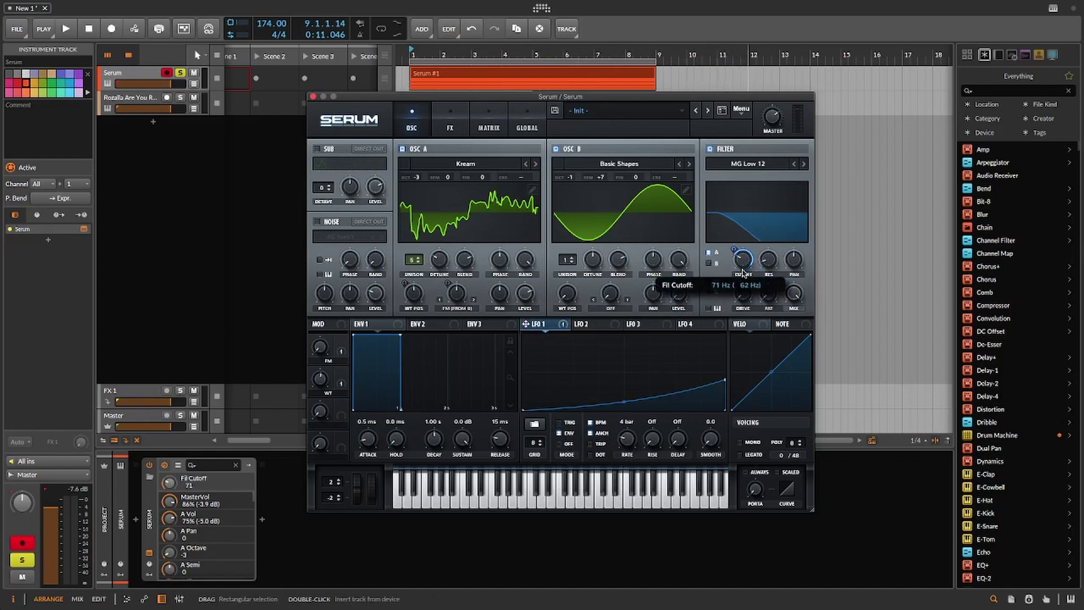
pyautogui.moveTo(733, 249); pyautogui.dragTo(729, 266)
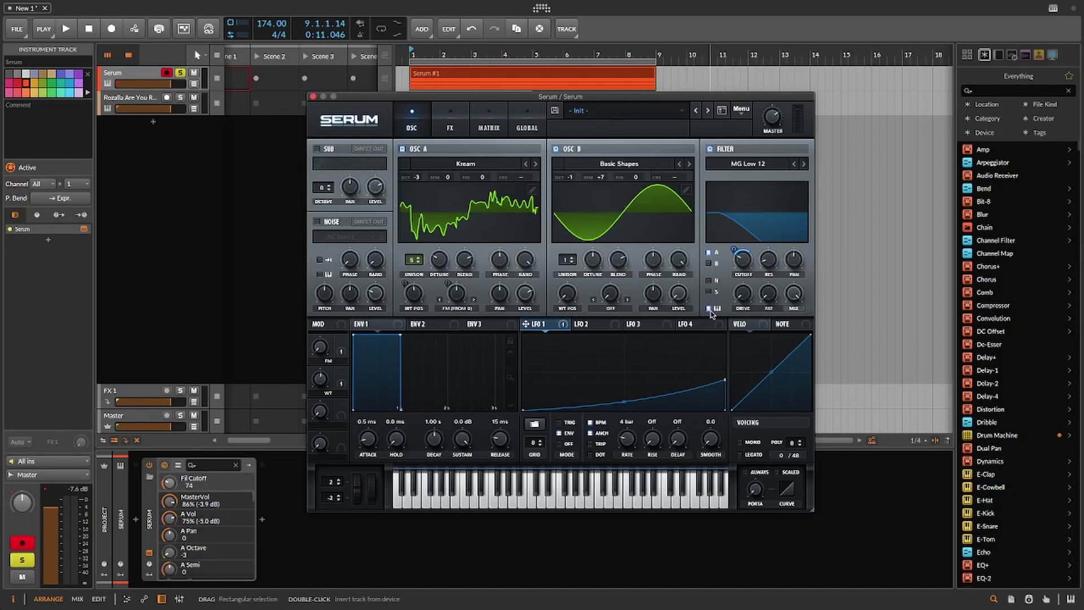
# Step: Route the sub oscillator through the filter and enable it with the last waveform shape at octave -2
pyautogui.click(708, 291)
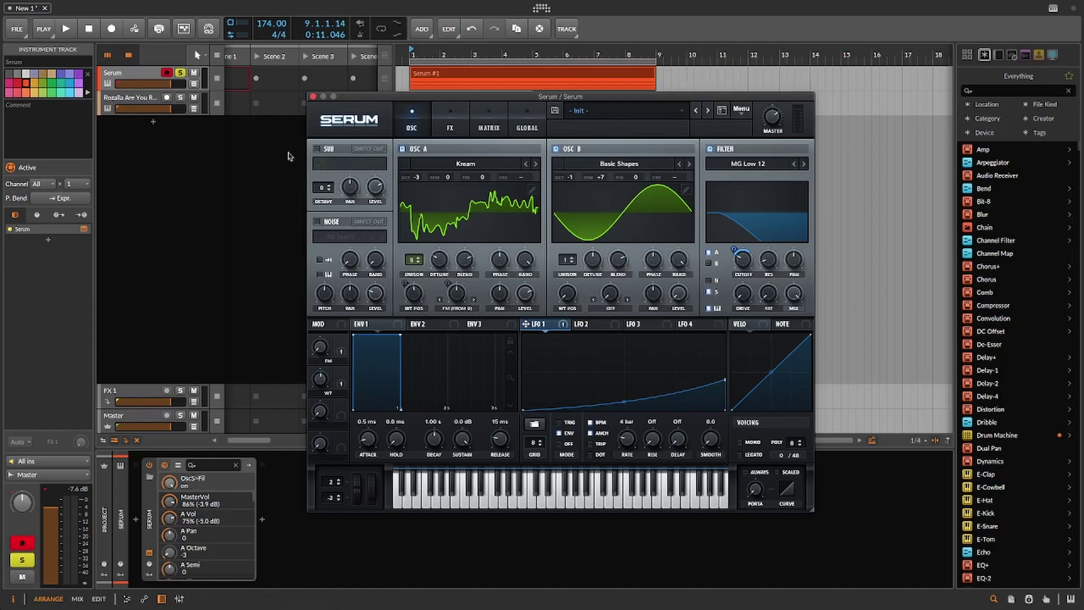
pyautogui.click(316, 149)
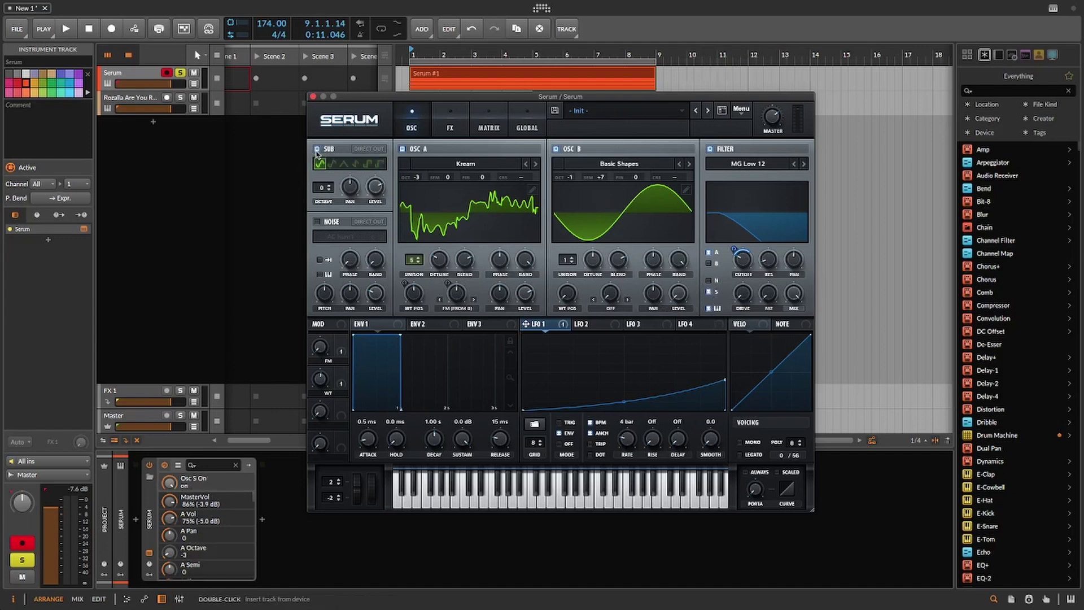
pyautogui.click(379, 164)
pyautogui.moveTo(322, 193); pyautogui.dragTo(319, 206)
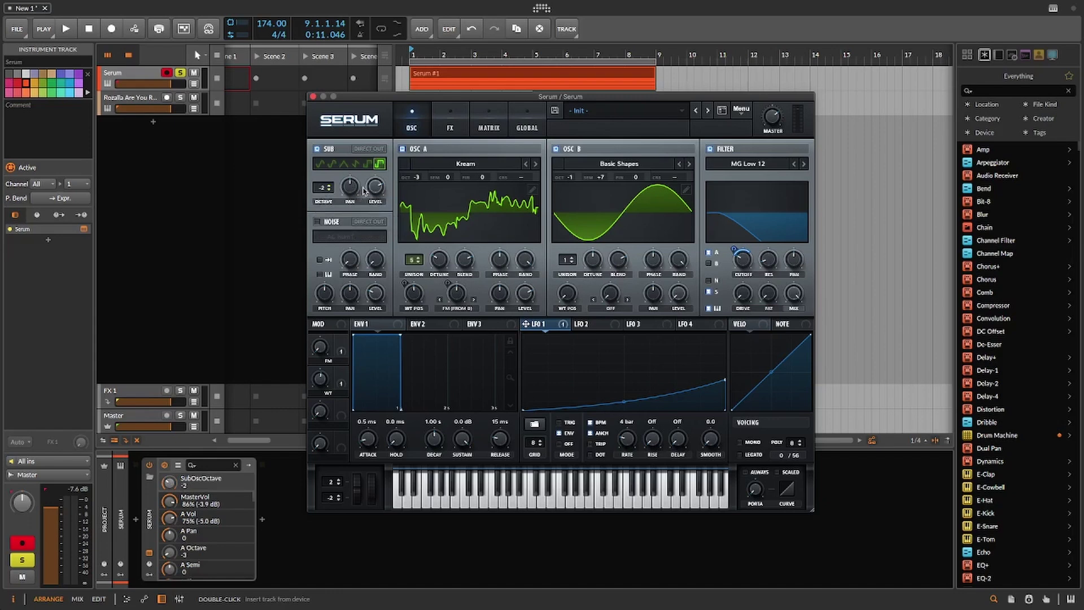
# Step: Set the sub oscillator level to 0 and play back the bassline to check the sound
pyautogui.click(379, 188)
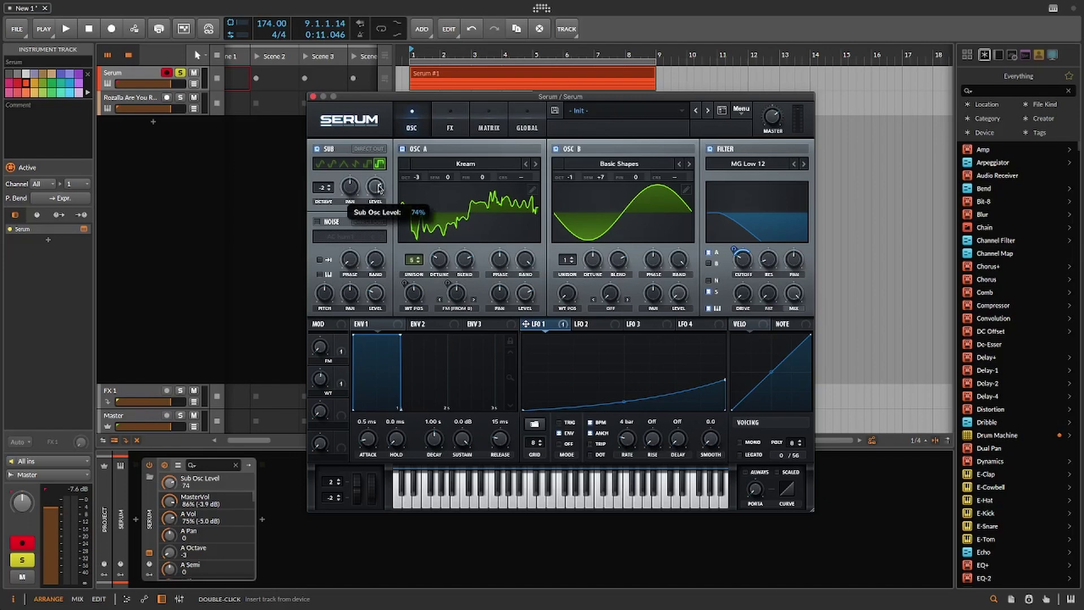
pyautogui.moveTo(380, 188); pyautogui.dragTo(354, 398)
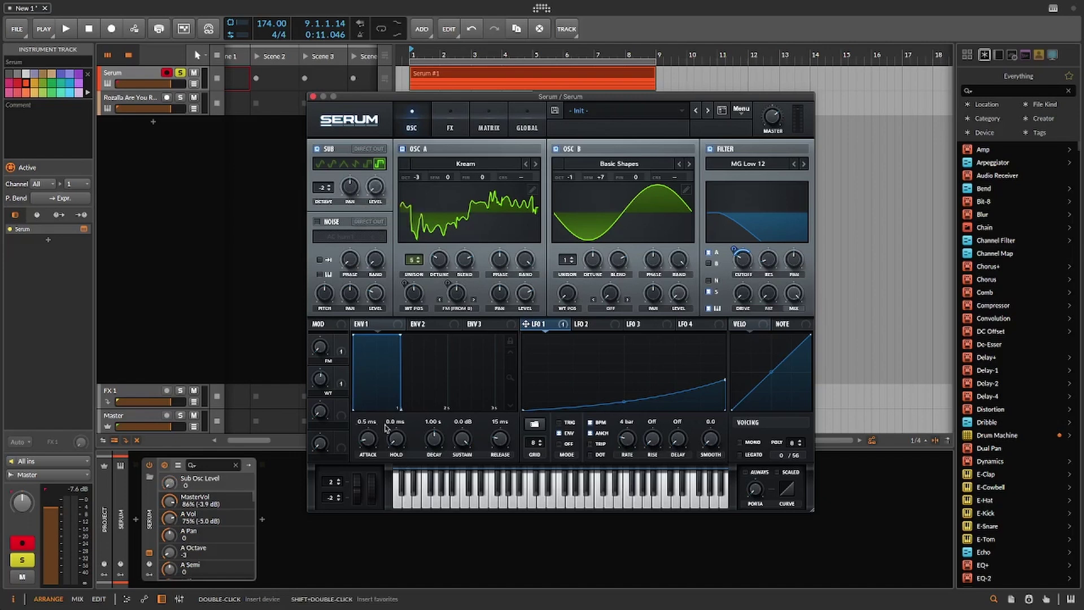
pyautogui.moveTo(348, 354)
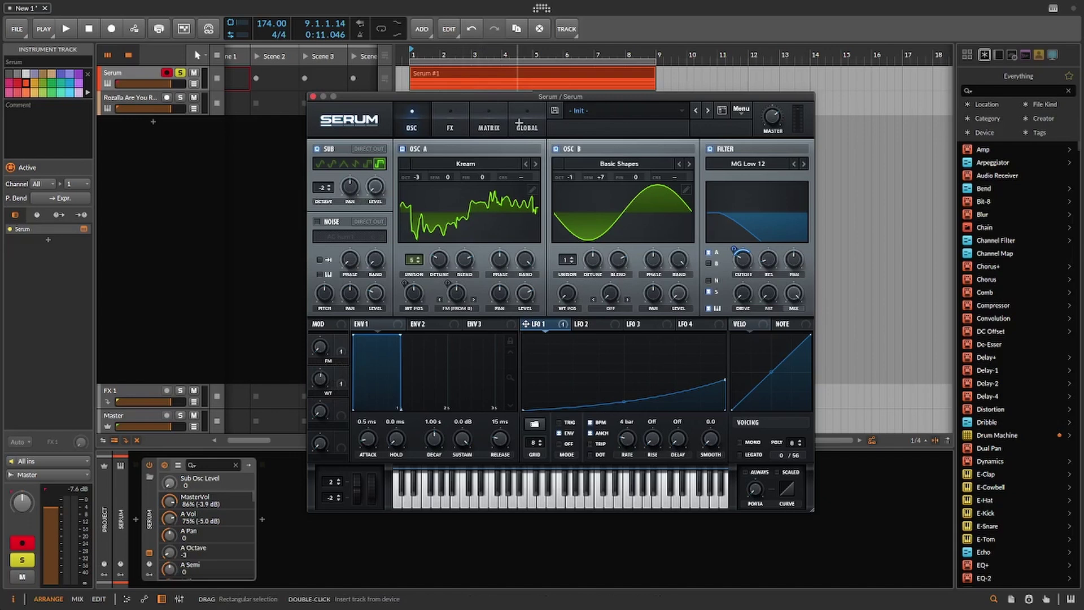
pyautogui.press('space')
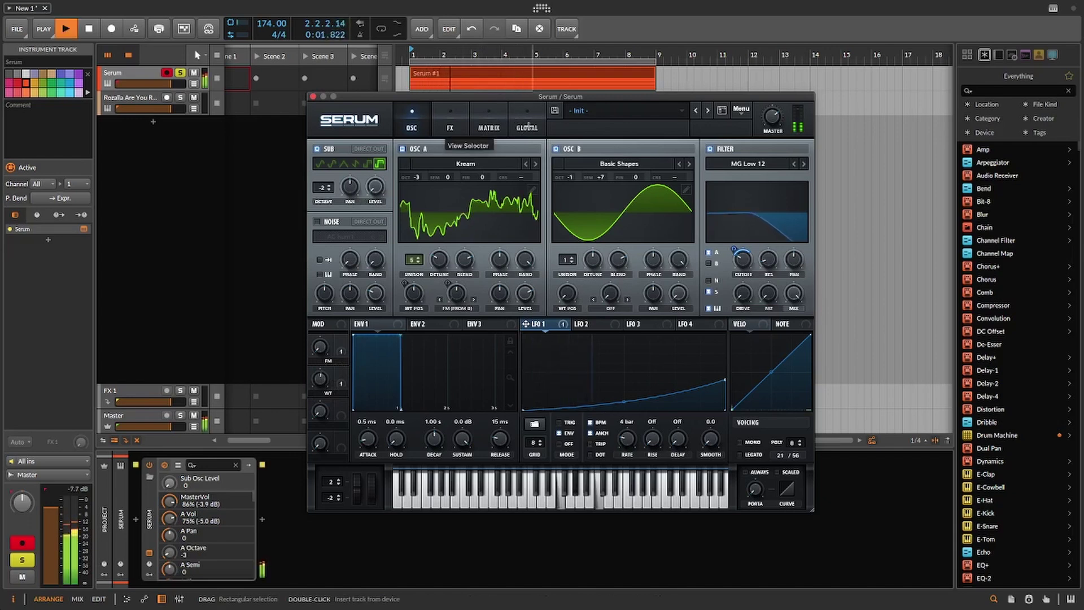
pyautogui.press('space')
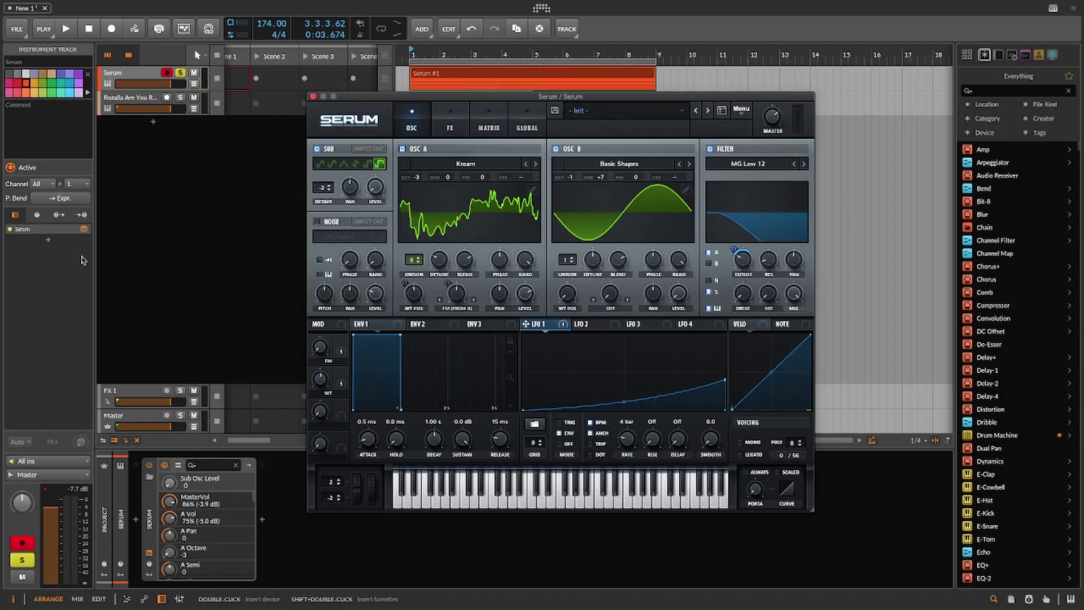
# Step: Enable the noise oscillator with the AC hum1 sample and set its level to 12%
pyautogui.click(318, 222)
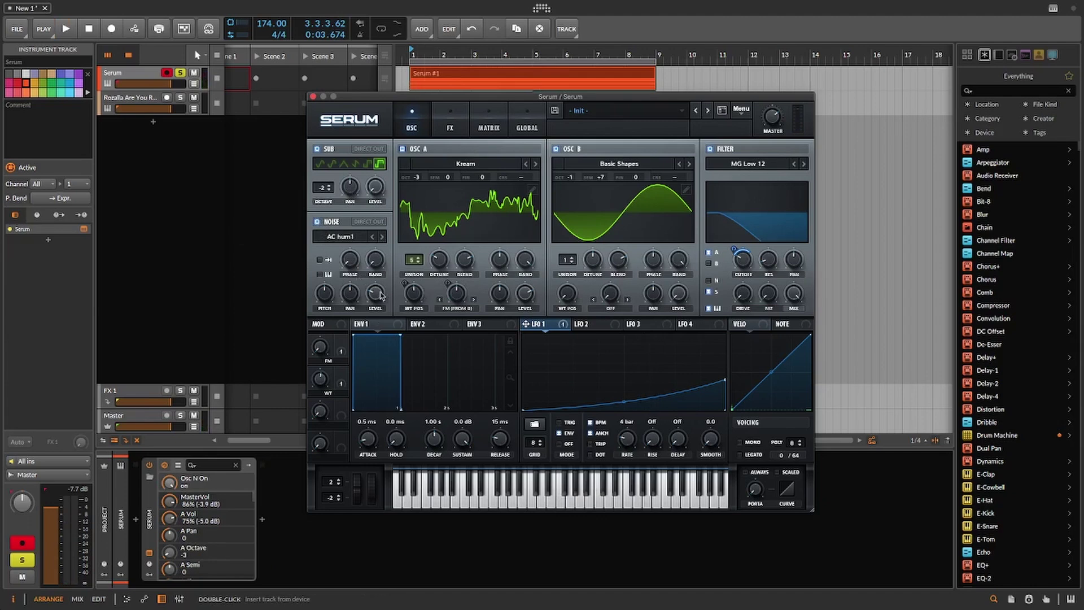
pyautogui.moveTo(376, 293); pyautogui.dragTo(374, 306)
# Step: Enable the chorus effect and set its mix to 65%
pyautogui.click(451, 128)
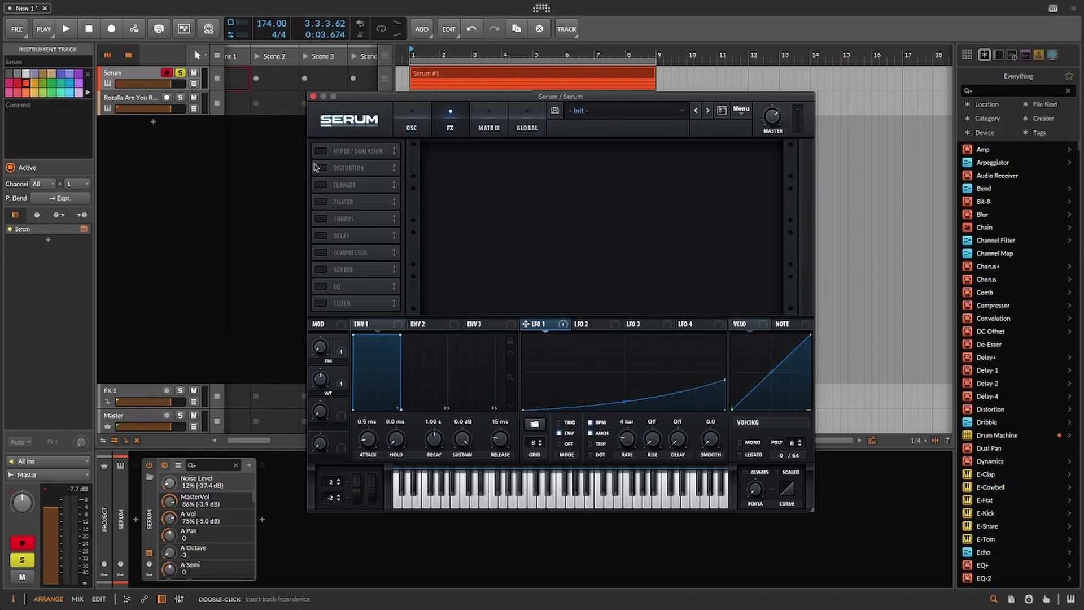
pyautogui.click(321, 218)
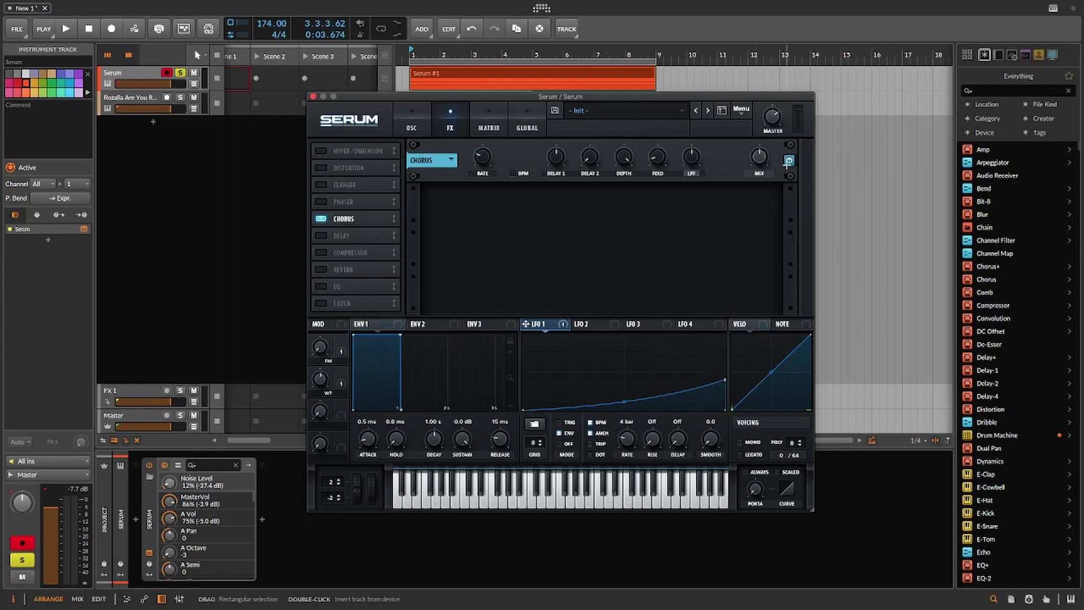
pyautogui.click(762, 160)
pyautogui.moveTo(763, 159); pyautogui.dragTo(766, 151)
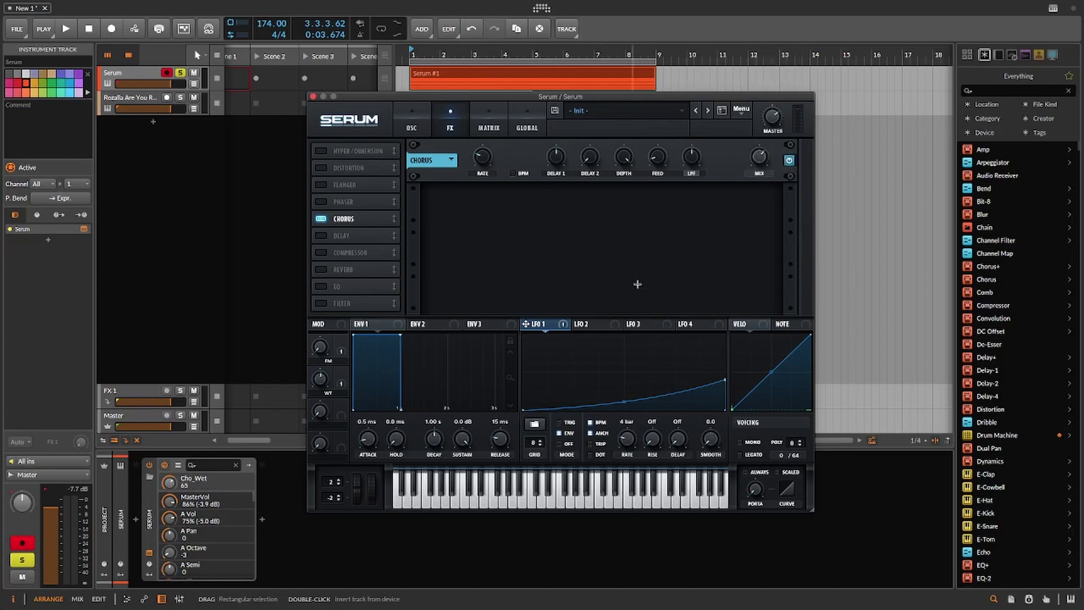
# Step: Reshape LFO 2 into a rise that holds flat over the last quarter, with a rate of 2 bar
pyautogui.click(605, 326)
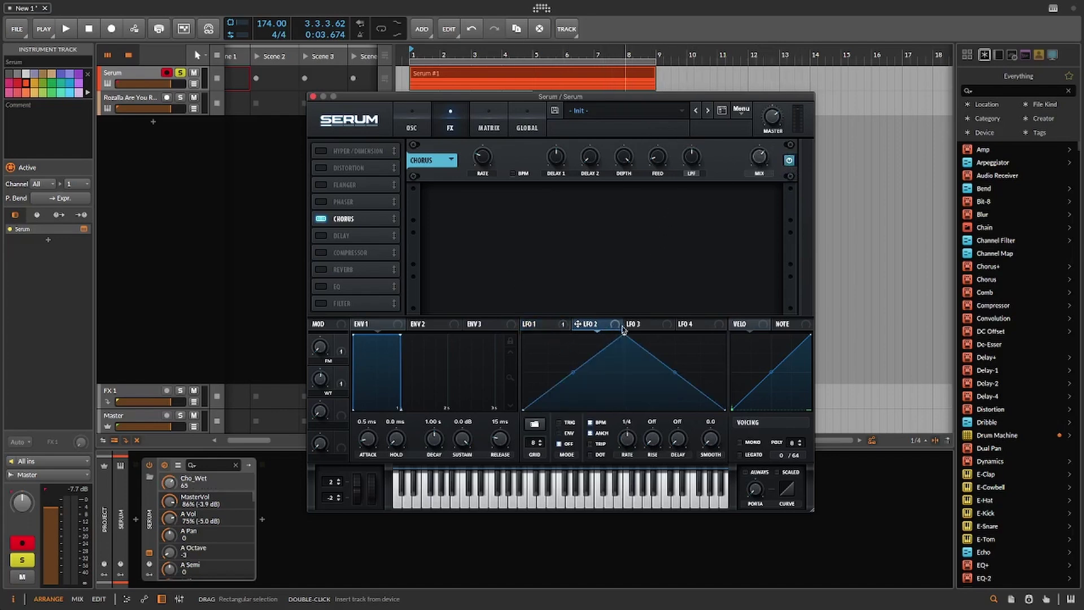
pyautogui.moveTo(623, 336); pyautogui.dragTo(675, 362)
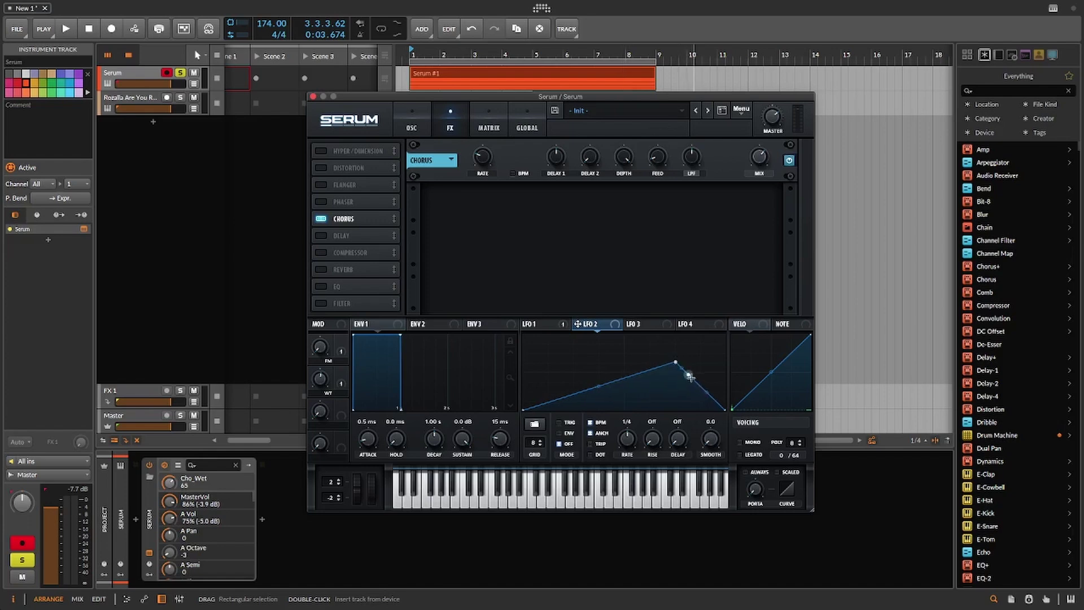
pyautogui.moveTo(725, 409); pyautogui.dragTo(728, 362)
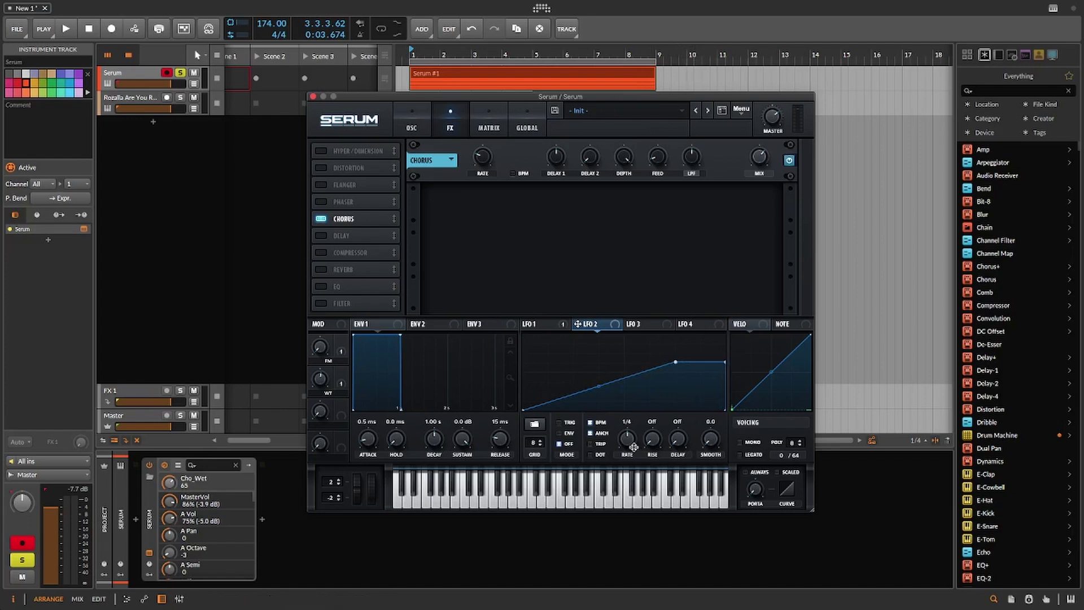
pyautogui.moveTo(629, 439); pyautogui.dragTo(629, 463)
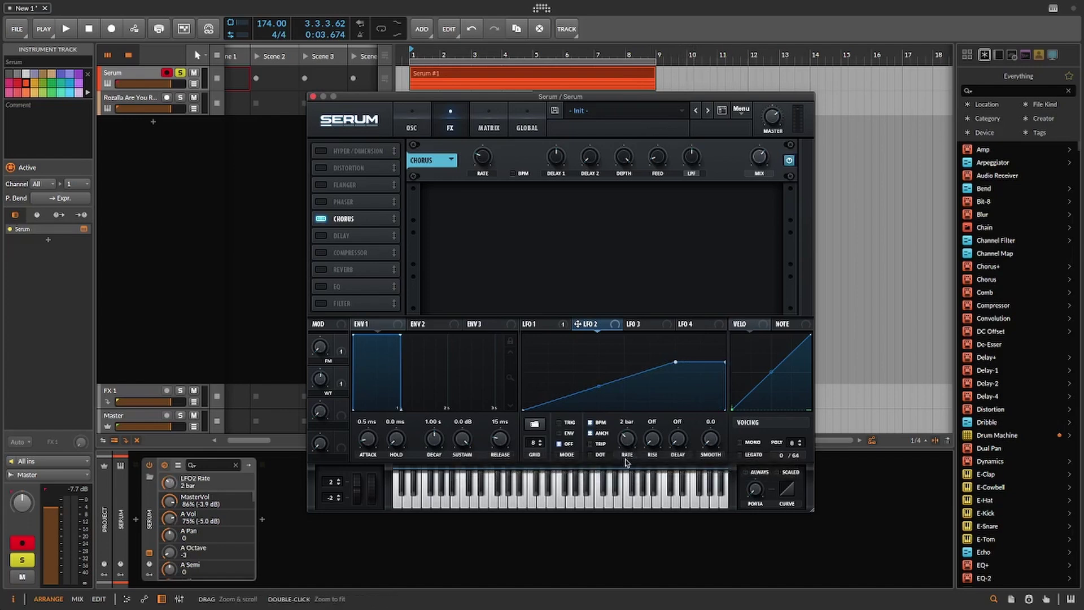
# Step: Assign LFO 2 to the chorus mix and switch the chorus filter to high-pass at 614 Hz
pyautogui.moveTo(577, 323); pyautogui.dragTo(746, 178)
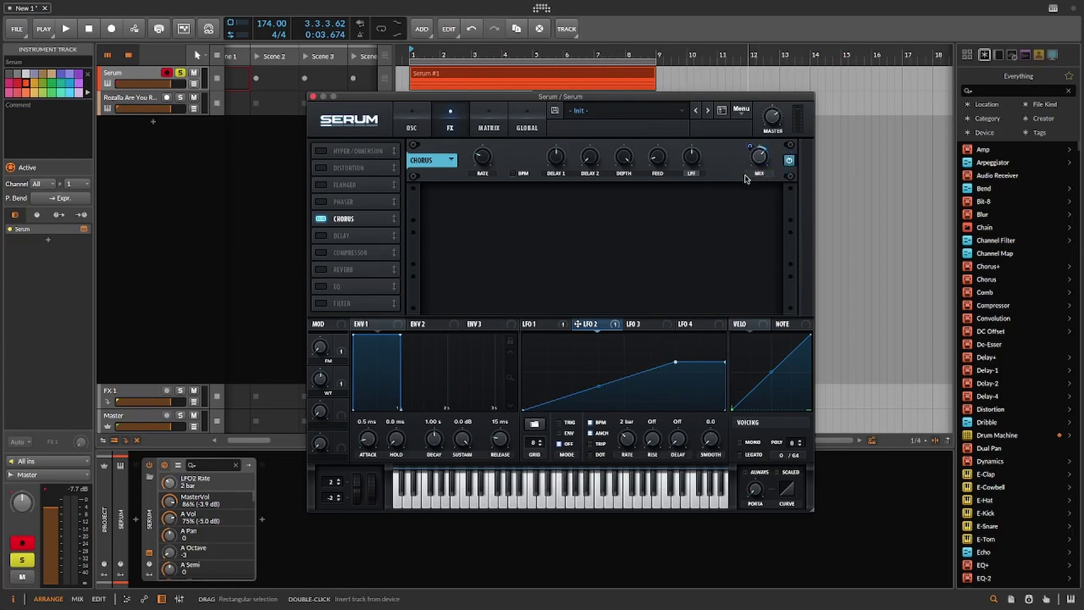
pyautogui.click(693, 175)
pyautogui.click(694, 158)
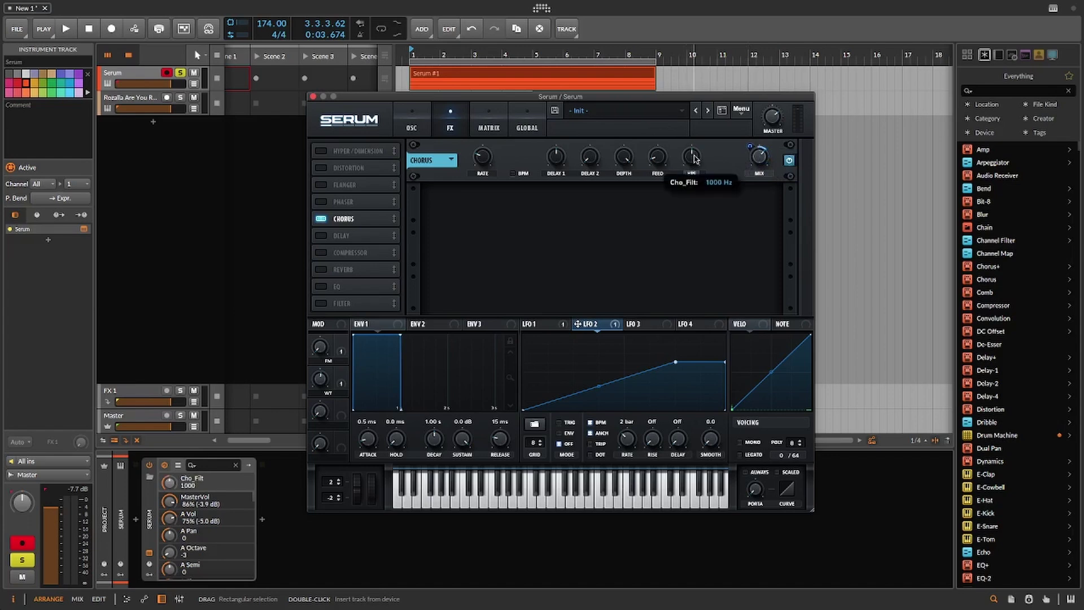
pyautogui.moveTo(695, 158); pyautogui.dragTo(692, 166)
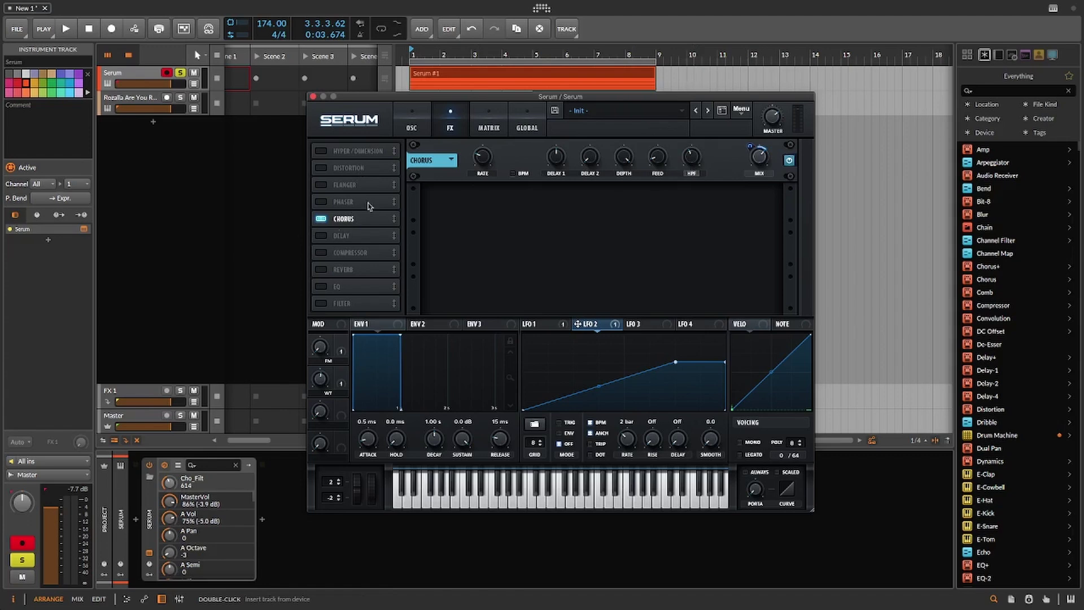
# Step: Enable the reverb with its mix at 0 and reduced LFO 2 modulation on it, and set its low cut to 19%
pyautogui.click(321, 269)
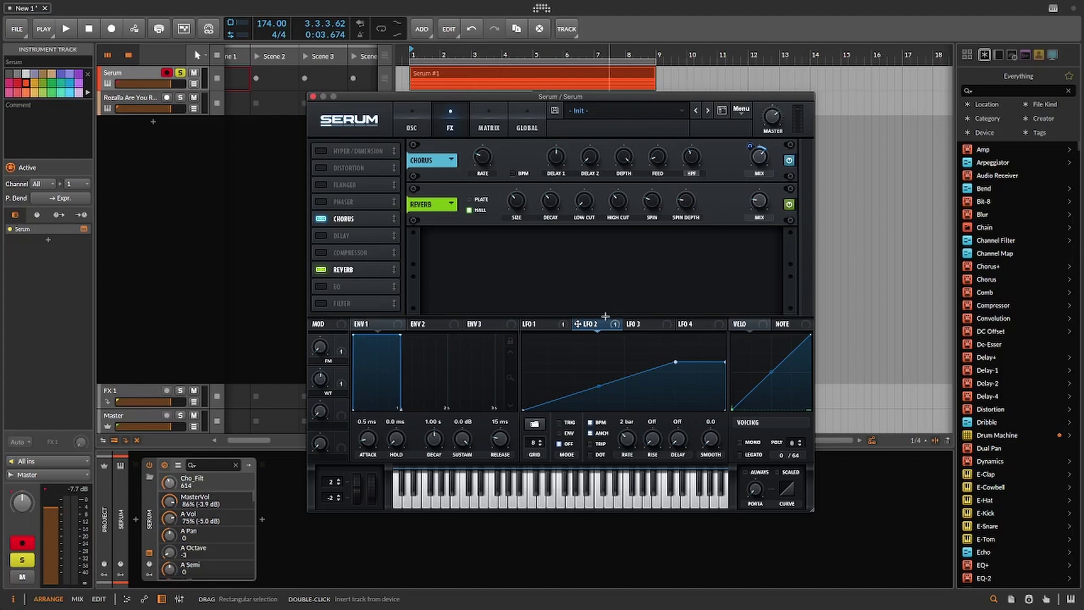
pyautogui.click(760, 208)
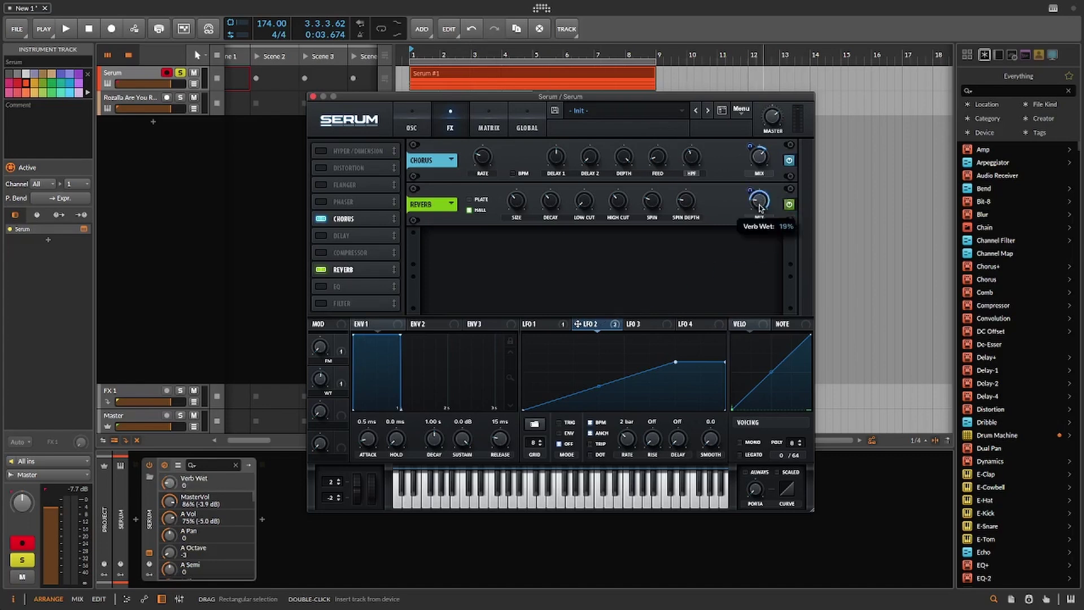
pyautogui.moveTo(750, 192)
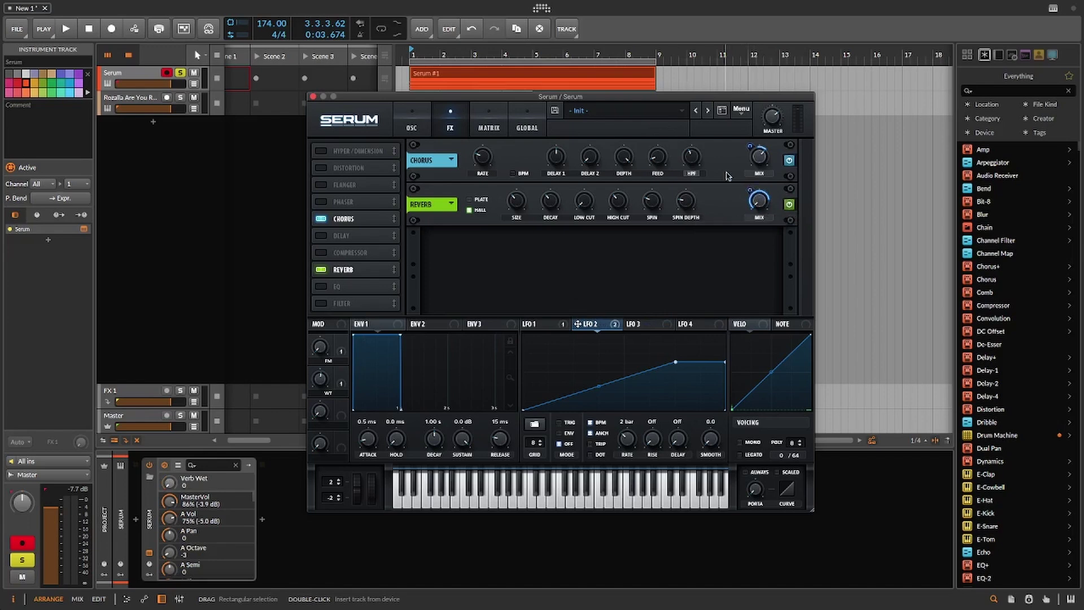
pyautogui.moveTo(749, 192); pyautogui.dragTo(745, 210)
pyautogui.moveTo(589, 209); pyautogui.dragTo(589, 183)
# Step: Enable the EQ, switch its low band to the low-cut shape, adjust its frequency and set its Q to 56%
pyautogui.click(321, 286)
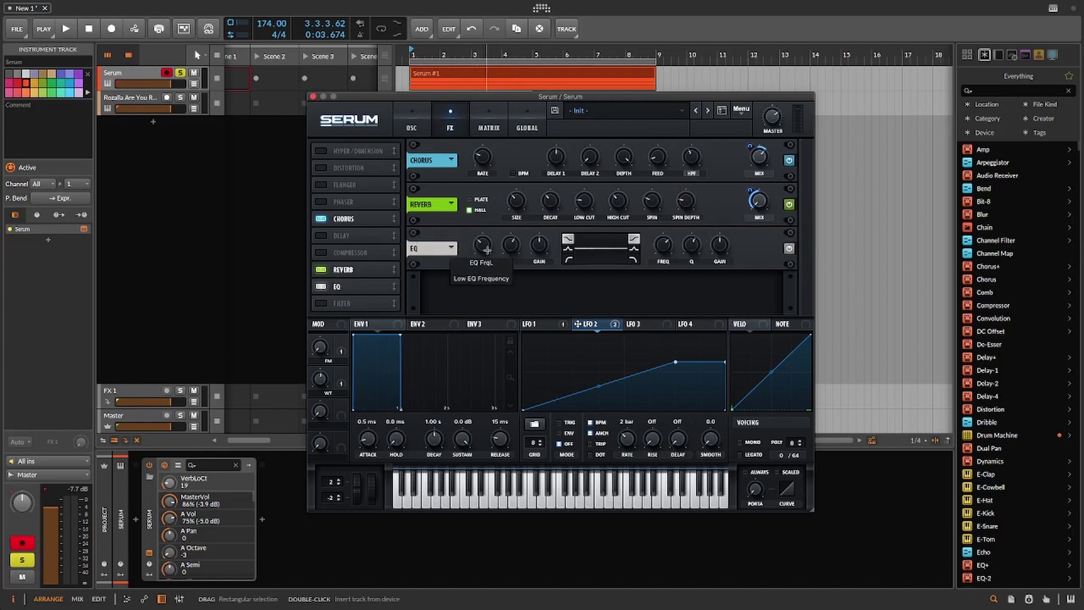
pyautogui.click(567, 259)
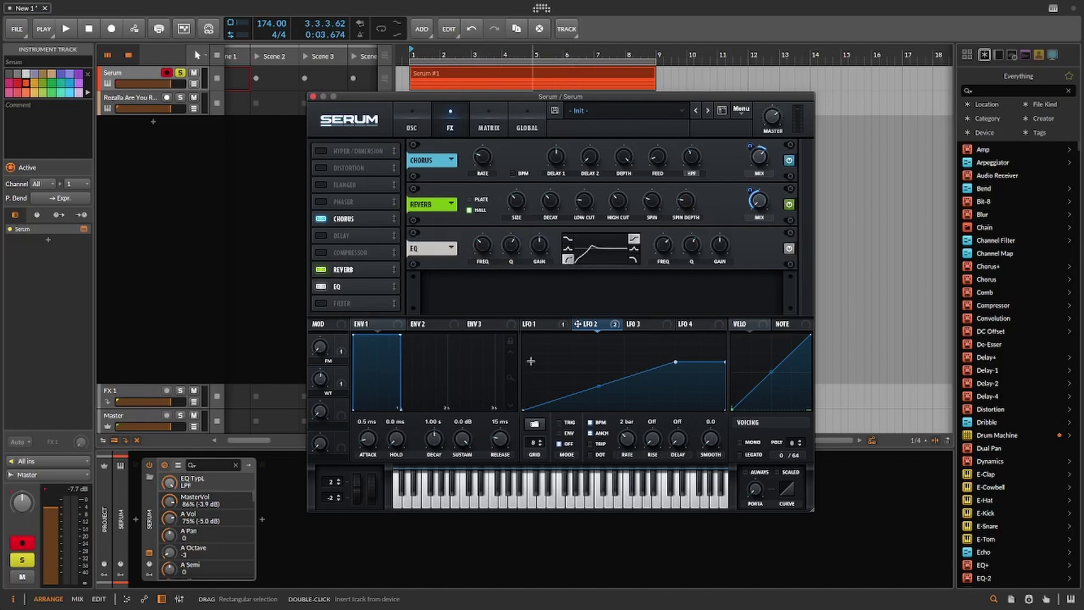
pyautogui.moveTo(487, 247); pyautogui.dragTo(486, 252)
pyautogui.click(510, 247)
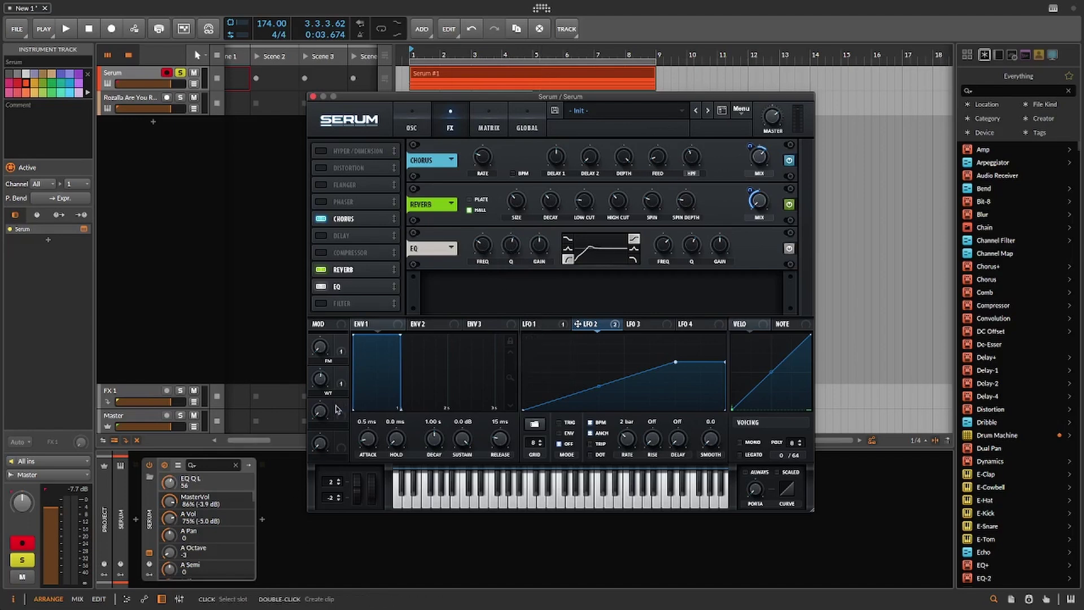
# Step: Assign Macro 3 to the EQ's low-band frequency, set the macro to 9% and rename it EQ
pyautogui.moveTo(337, 409); pyautogui.dragTo(475, 248)
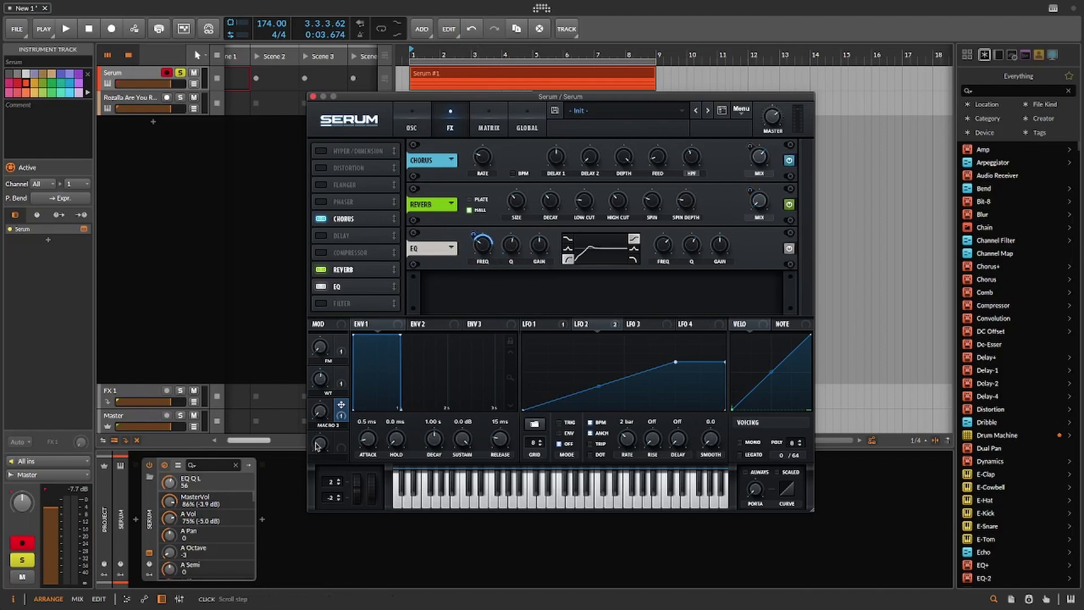
pyautogui.click(321, 413)
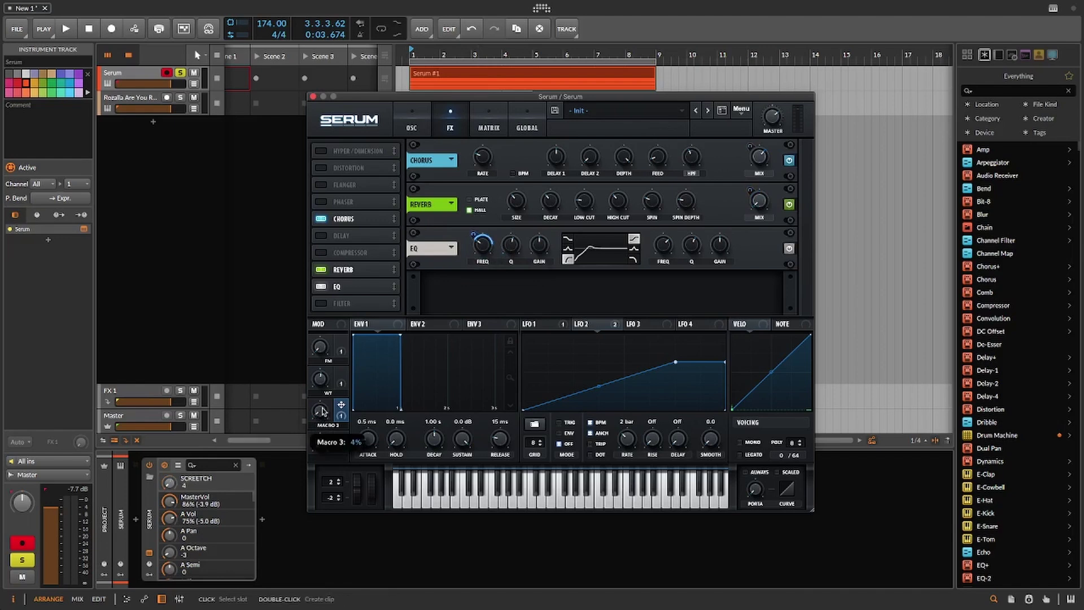
pyautogui.moveTo(325, 407); pyautogui.dragTo(325, 406)
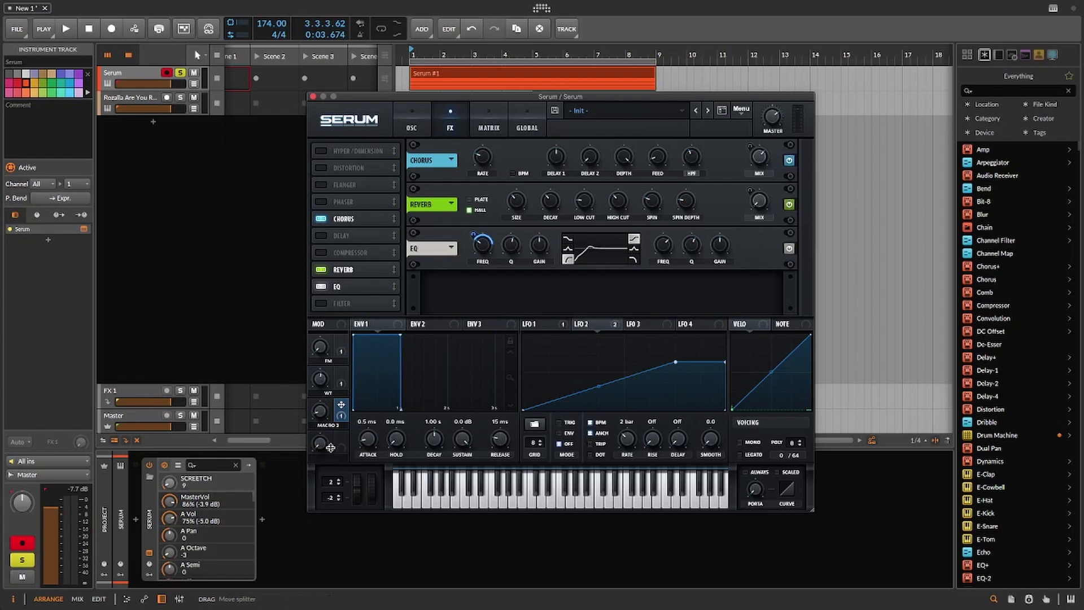
pyautogui.doubleClick(328, 423)
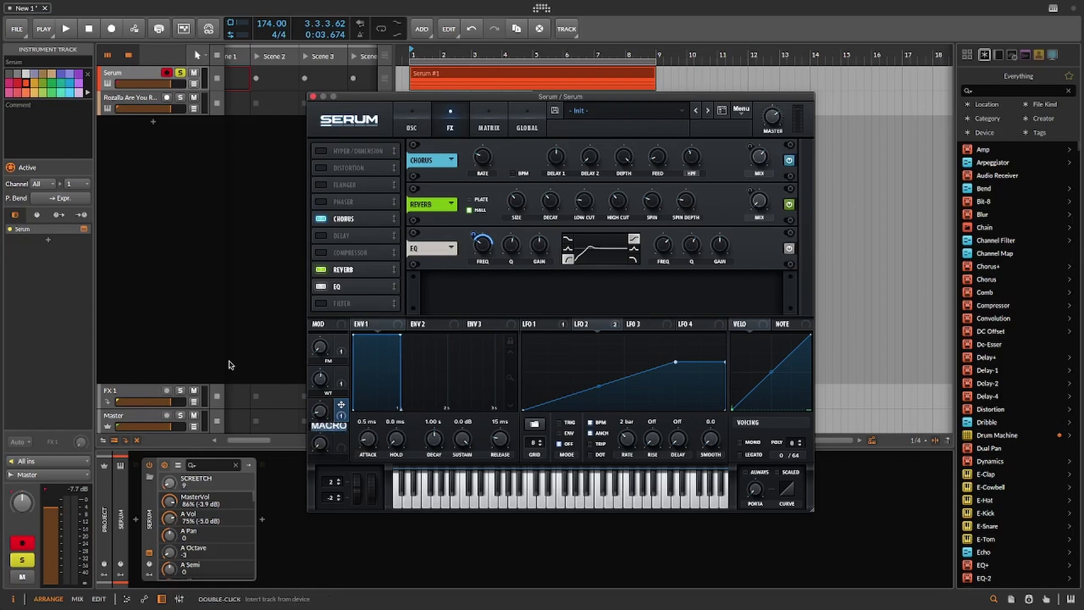
pyautogui.write('EQ')
pyautogui.press('Return')
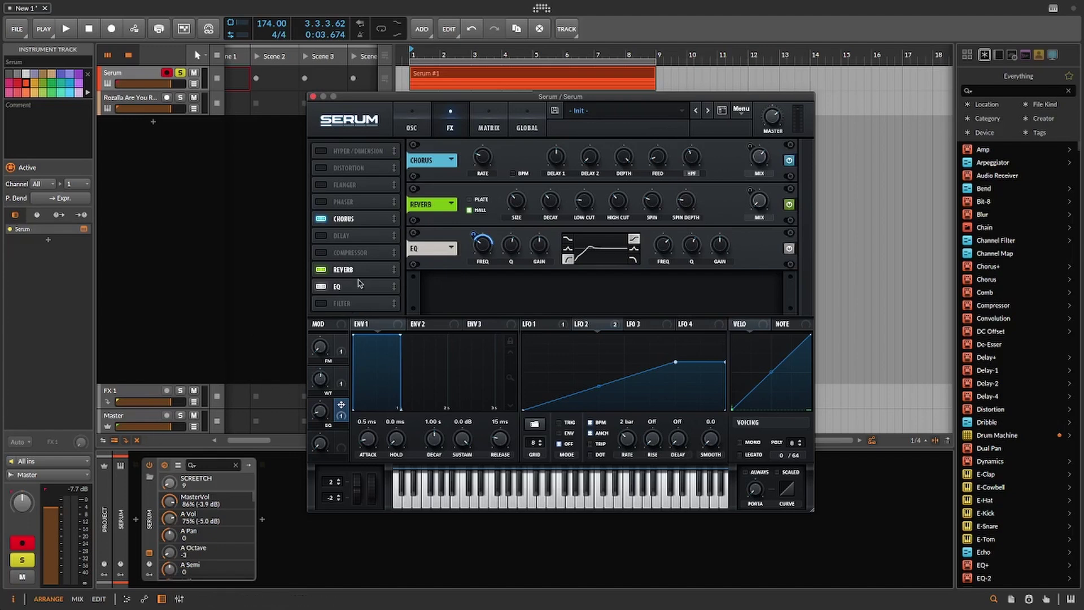
# Step: Move the delay after the EQ in the effects chain, enable it and raise its filter frequency to 4811 Hz
pyautogui.moveTo(345, 236); pyautogui.dragTo(364, 291)
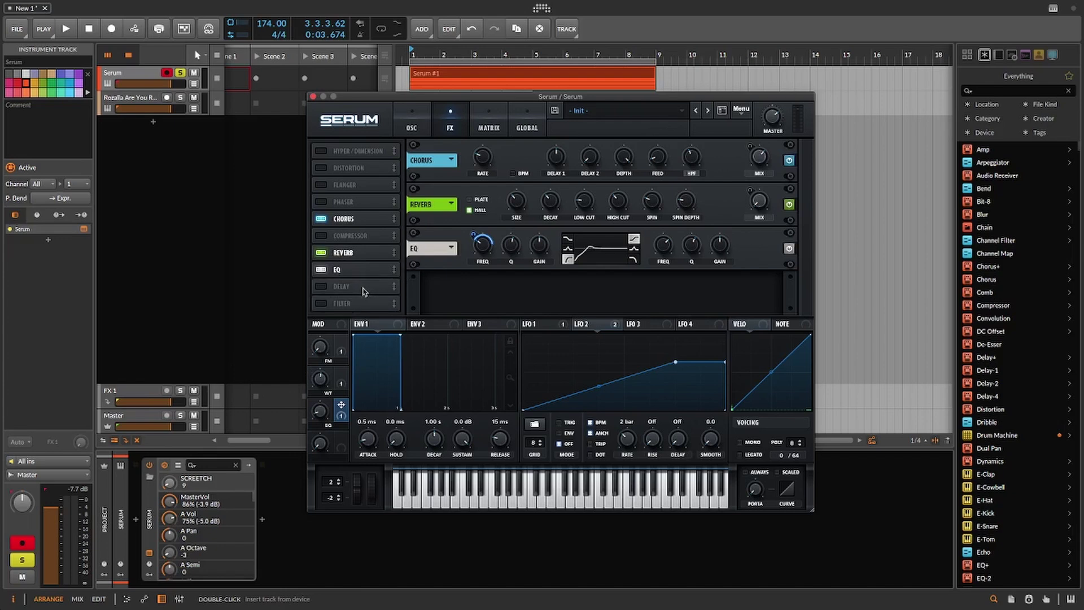
pyautogui.click(320, 286)
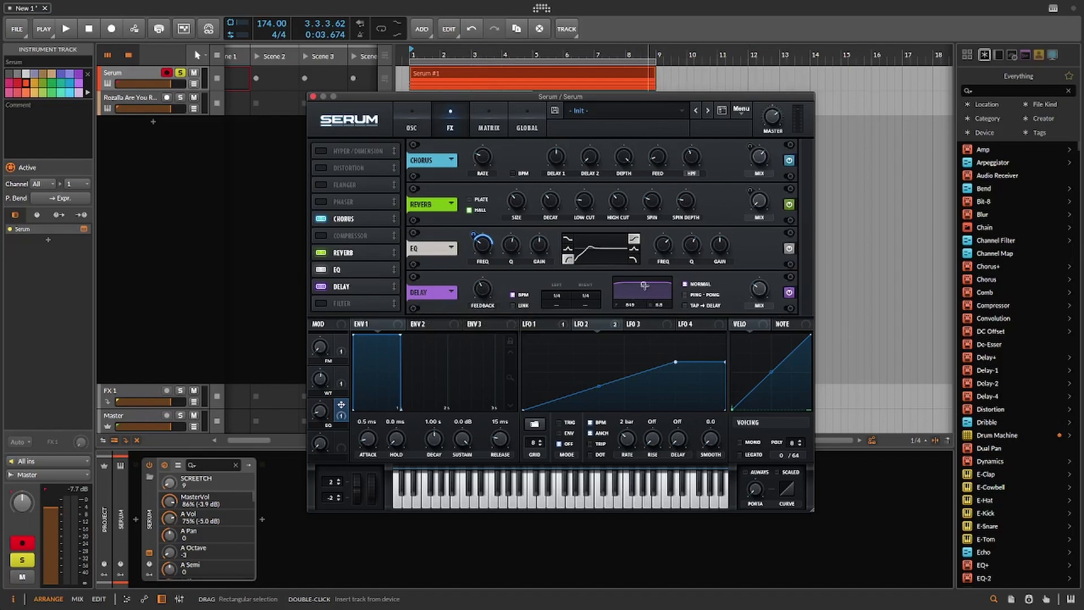
pyautogui.moveTo(644, 286); pyautogui.dragTo(658, 291)
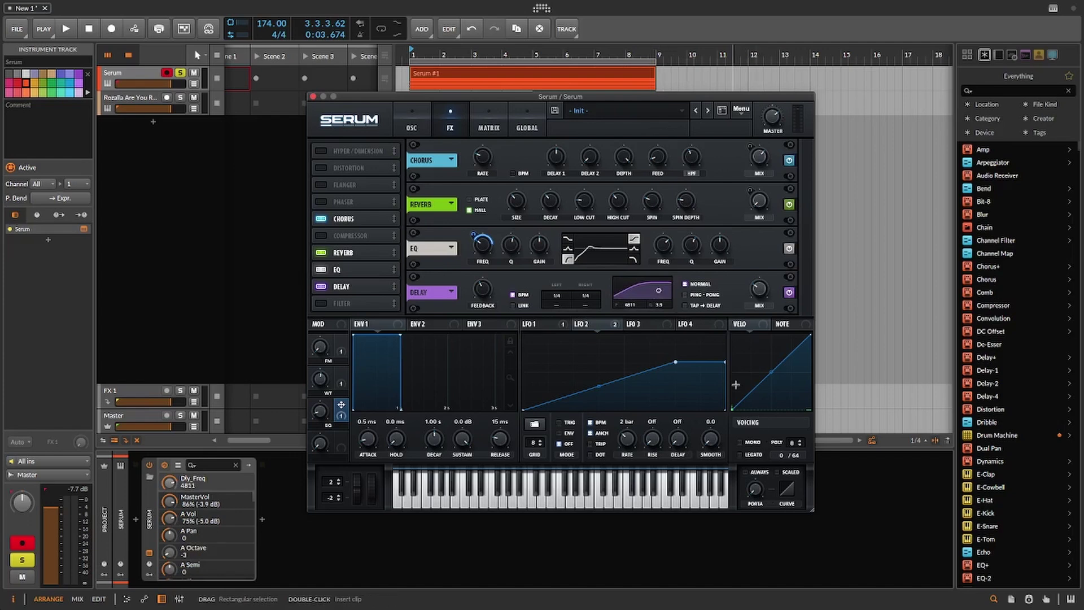
# Step: Set the release of Envelope 1 to 1.34 s
pyautogui.click(411, 123)
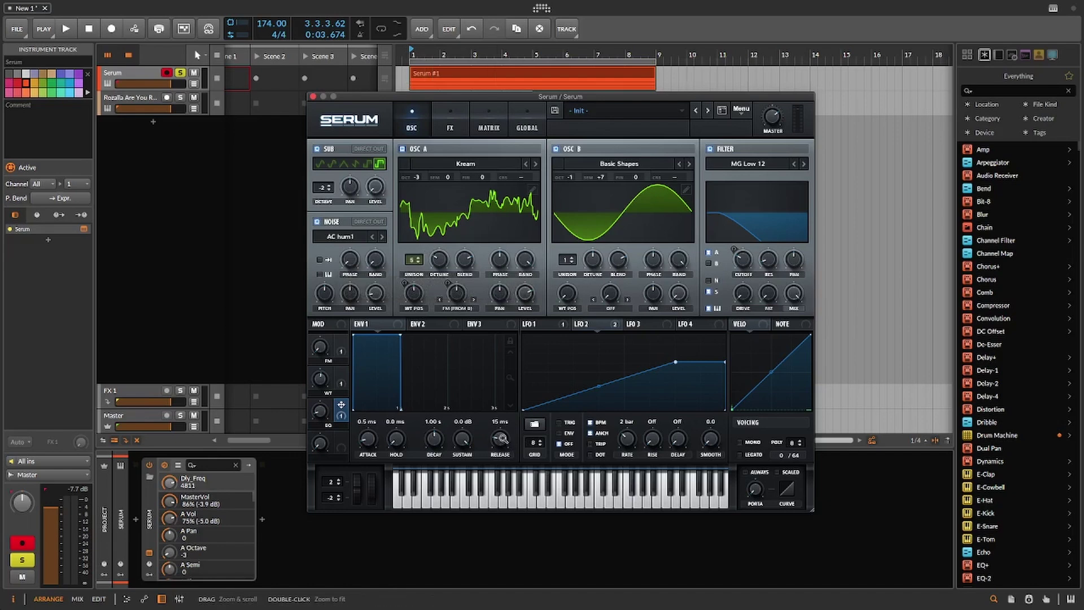
pyautogui.moveTo(500, 438); pyautogui.dragTo(511, 407)
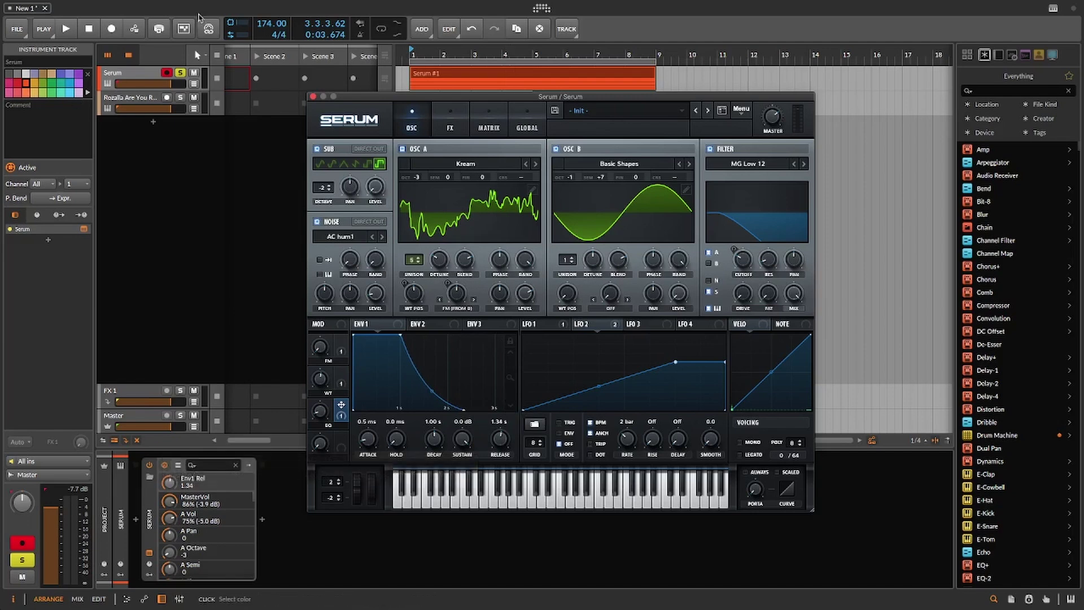
# Step: Play back the bassline and set the EQ macro to 5%
pyautogui.press('space')
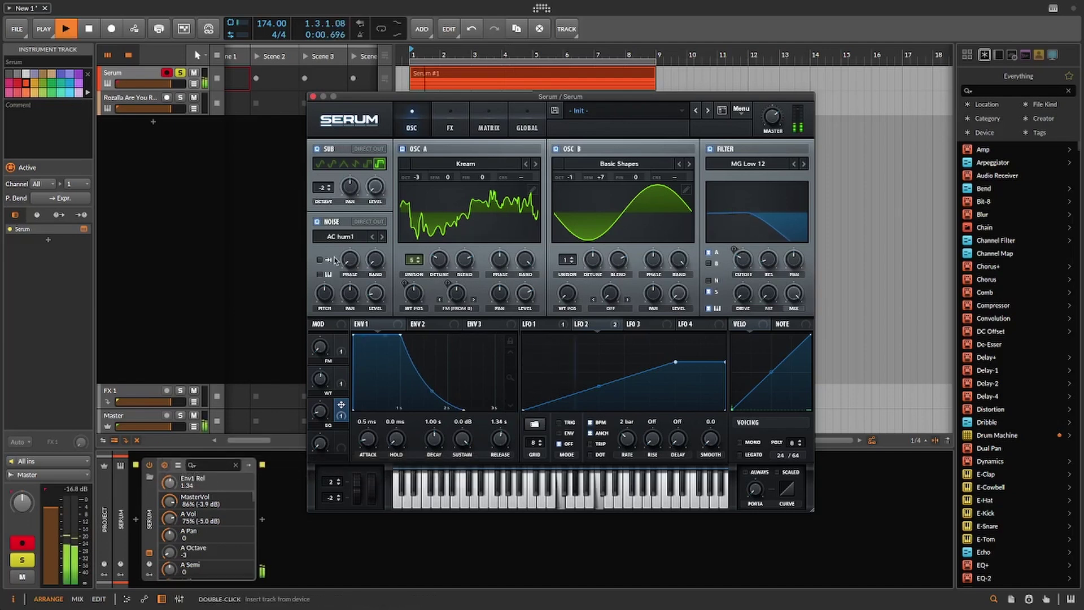
pyautogui.click(320, 413)
pyautogui.moveTo(320, 414); pyautogui.dragTo(317, 416)
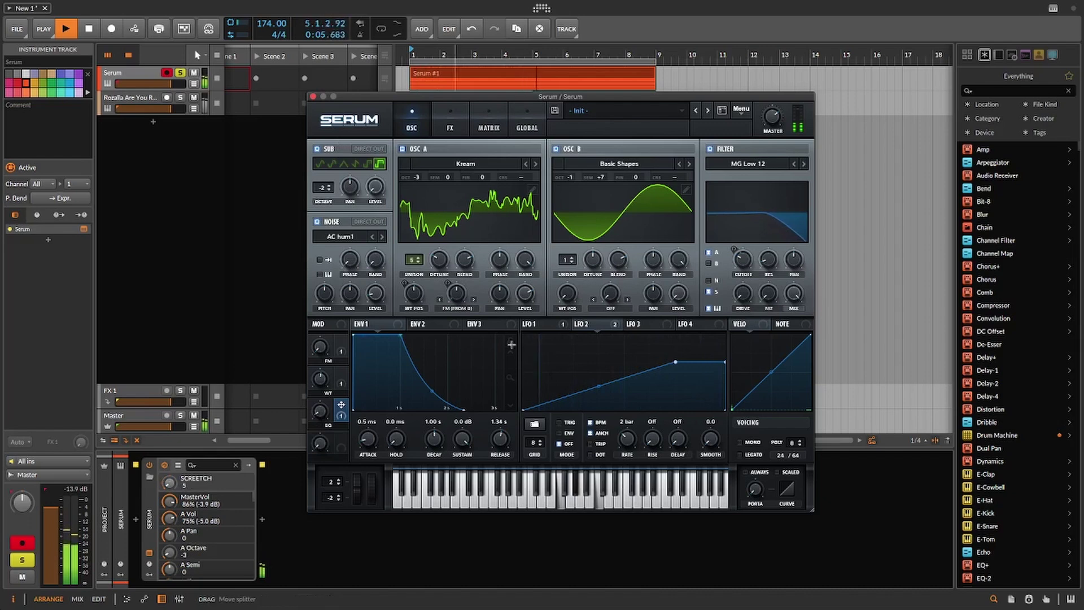
pyautogui.press('space')
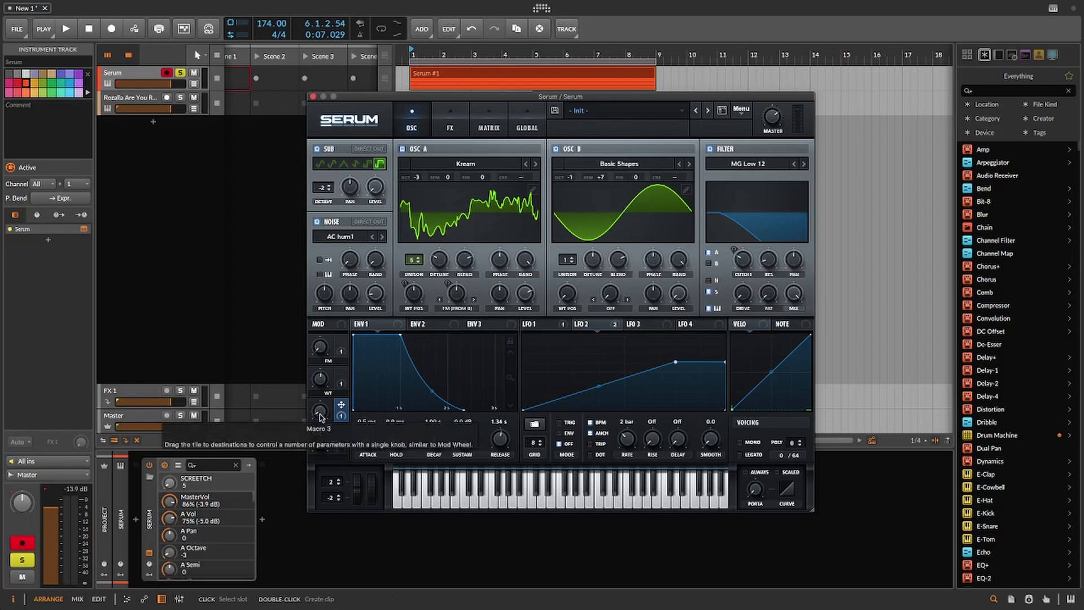
# Step: Play back the bassline and adjust the filter's cutoff by ear, with the filter drive at 16
pyautogui.press('space')
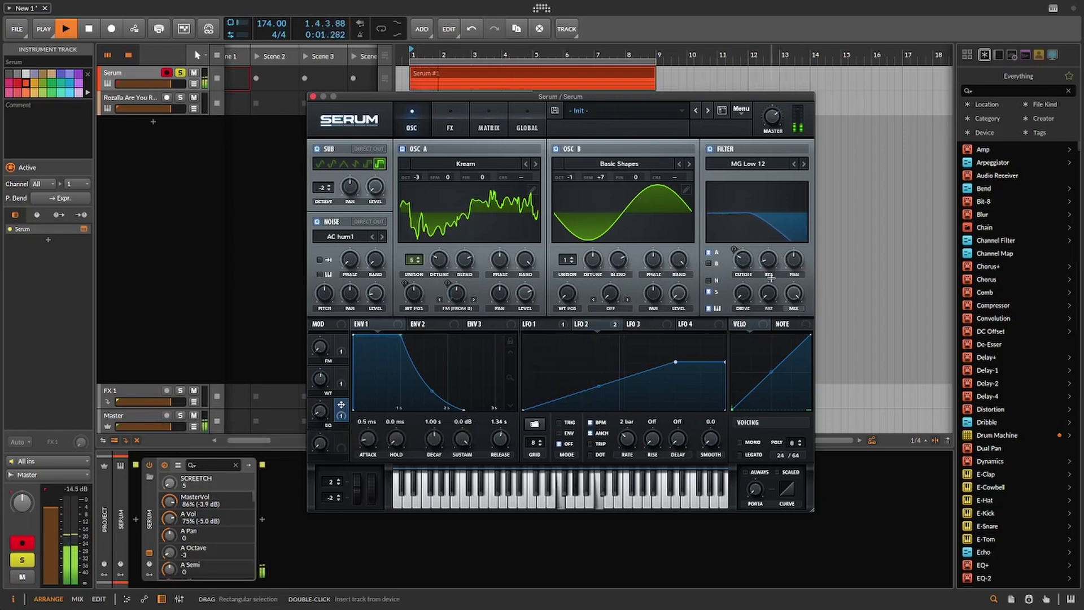
pyautogui.press('space')
pyautogui.moveTo(741, 261); pyautogui.dragTo(743, 258)
pyautogui.press('space')
pyautogui.moveTo(742, 259)
pyautogui.mouseDown()
pyautogui.moveTo(742, 288)
pyautogui.moveTo(743, 277)
pyautogui.mouseUp()
pyautogui.press('space')
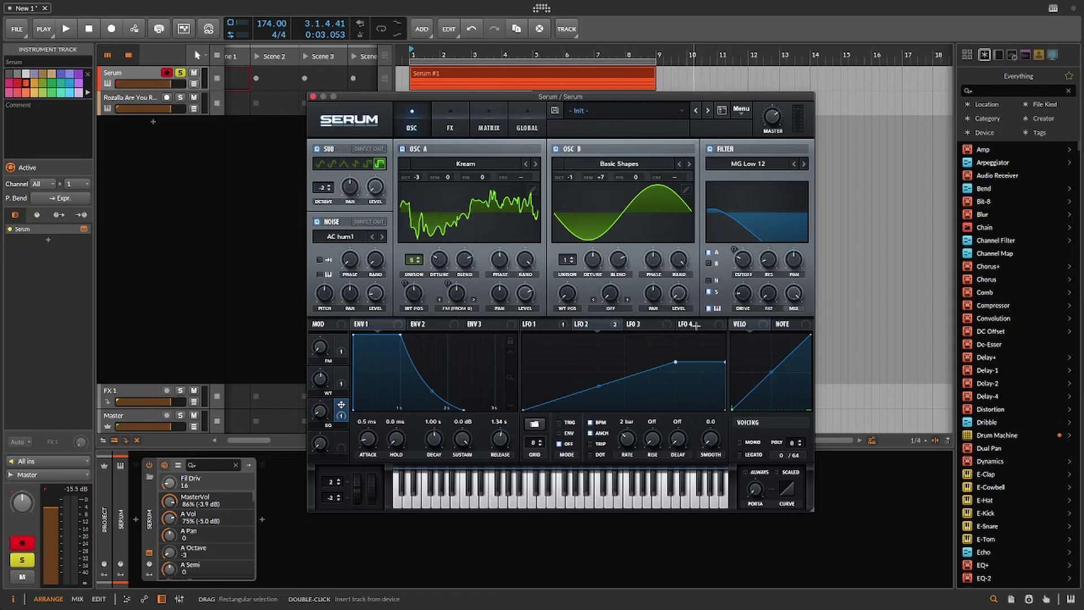
# Step: Lower the filter drive and set the EQ macro to 7% while playing back the bassline
pyautogui.moveTo(746, 294); pyautogui.dragTo(747, 307)
pyautogui.press('space')
pyautogui.click(324, 416)
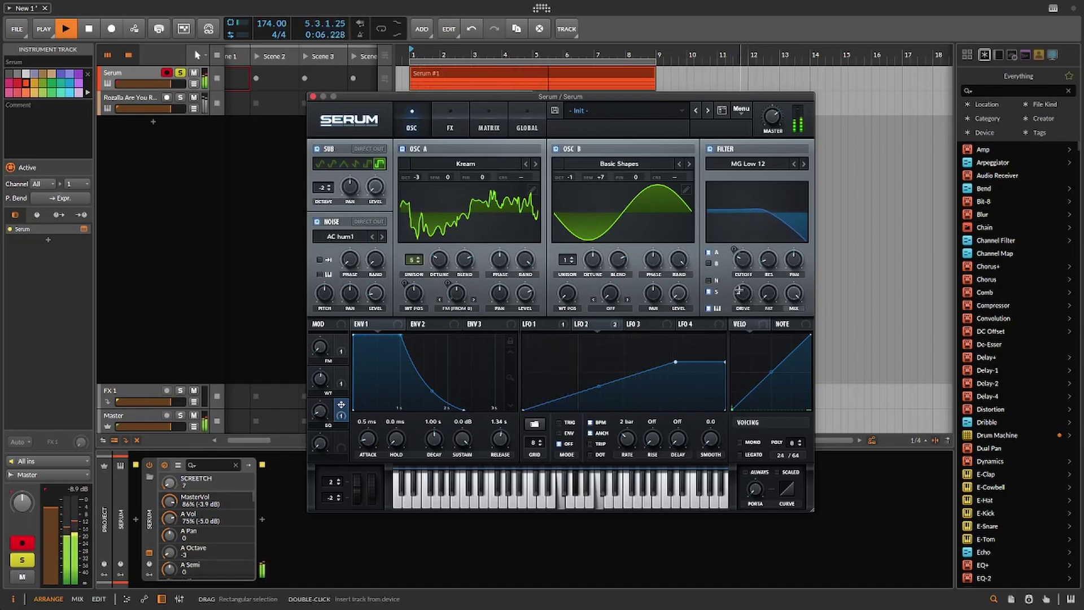
pyautogui.press('space')
# Step: Set the filter cutoff to 344 Hz and play back the bassline
pyautogui.click(742, 263)
pyautogui.moveTo(742, 263); pyautogui.dragTo(741, 259)
pyautogui.press('space')
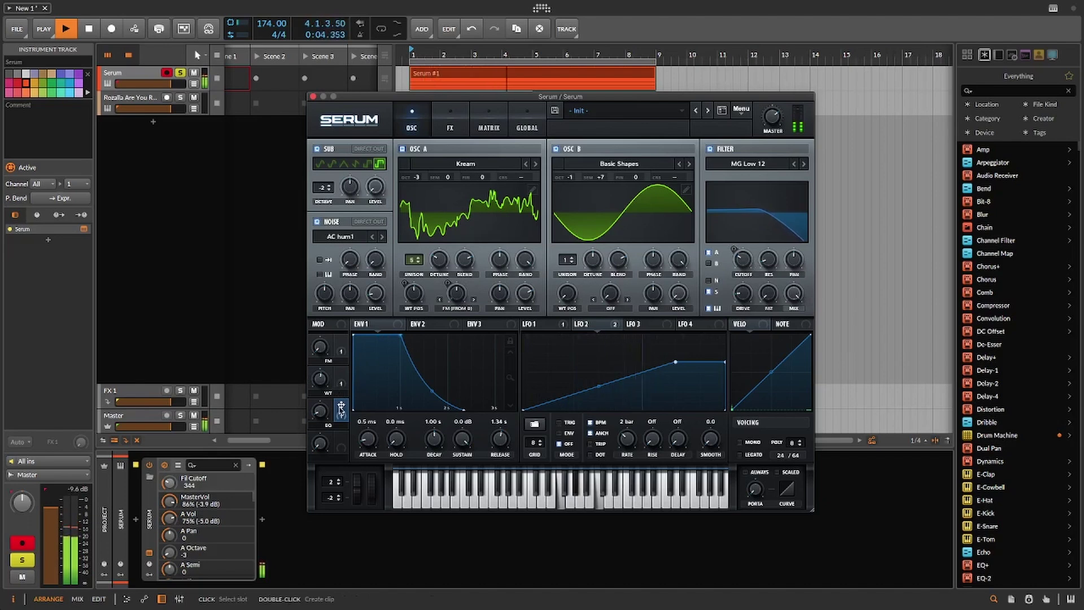
# Step: Show LFO 1 and fine-tune its modulation amount on the filter cutoff during playback
pyautogui.click(531, 325)
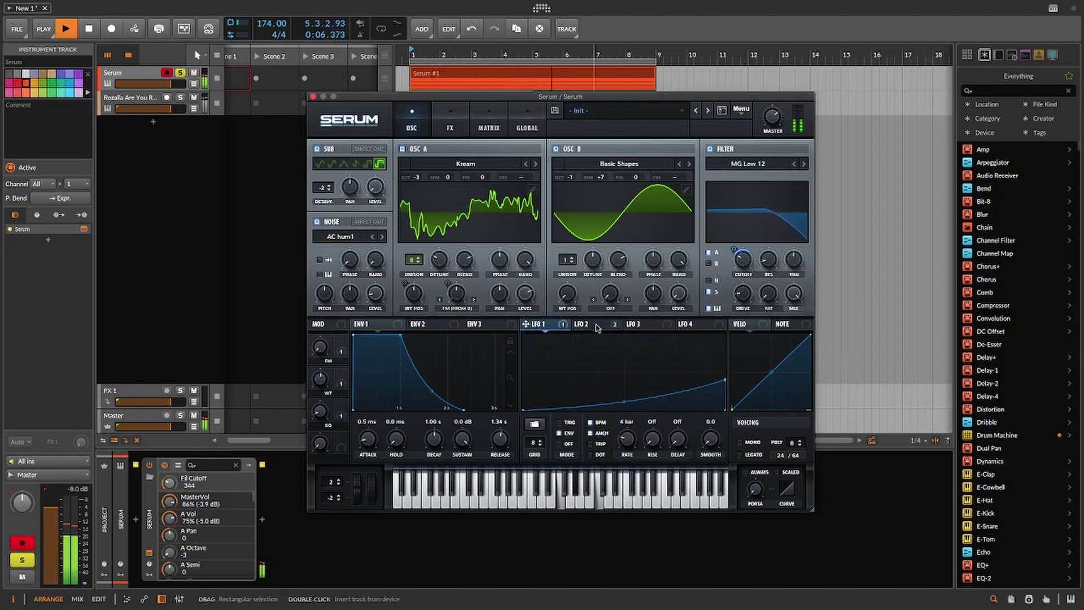
pyautogui.moveTo(735, 249)
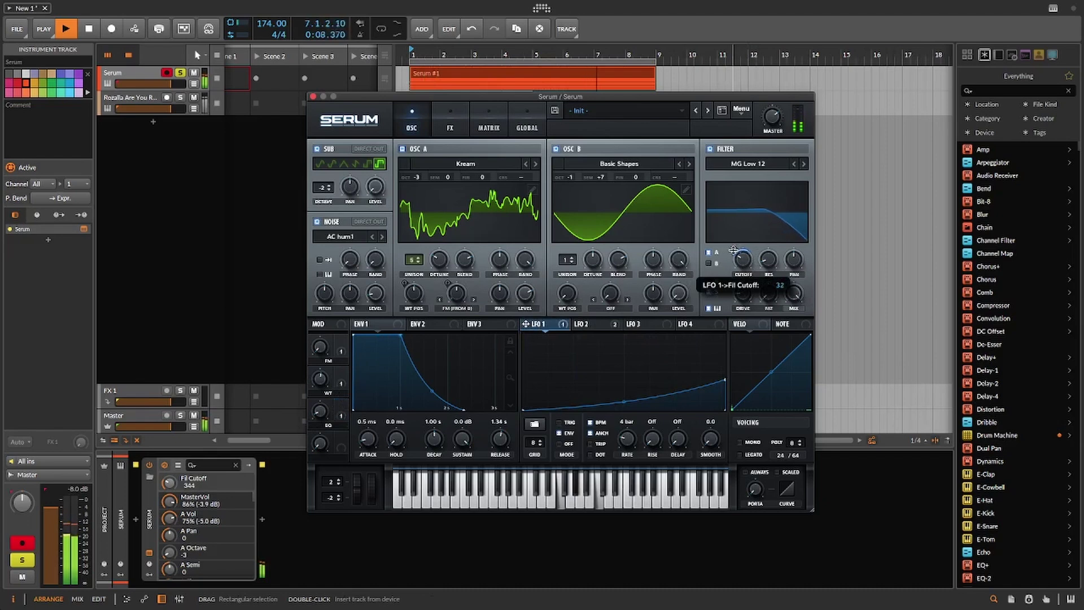
pyautogui.moveTo(732, 250); pyautogui.dragTo(732, 251)
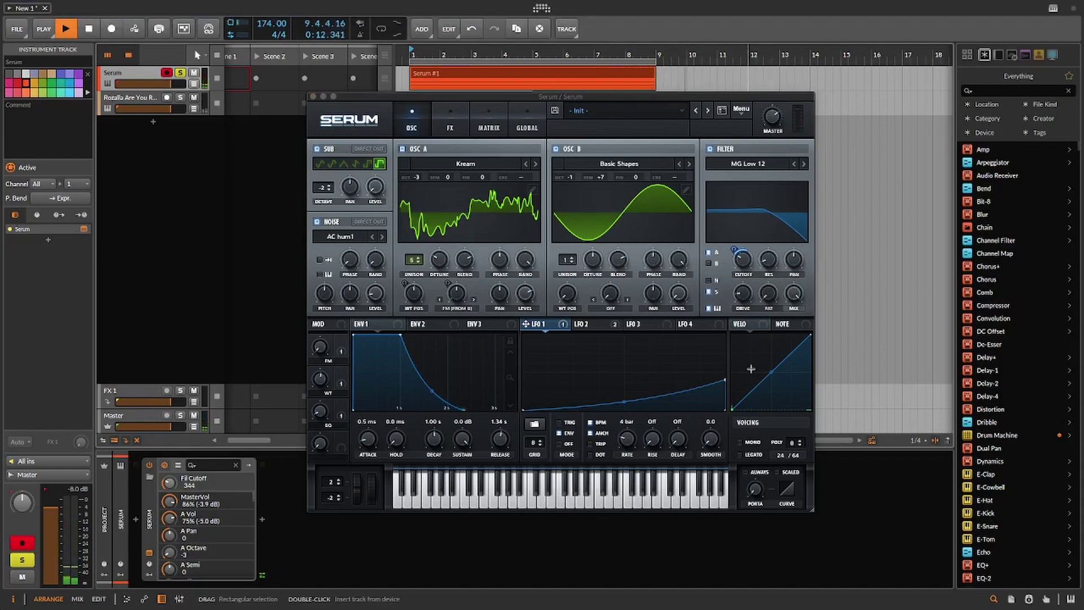
pyautogui.press('space')
# Step: Move the synth window clear of the track list, solo the second track alongside Serum and play both together
pyautogui.moveTo(559, 96); pyautogui.dragTo(689, 93)
pyautogui.click(180, 97)
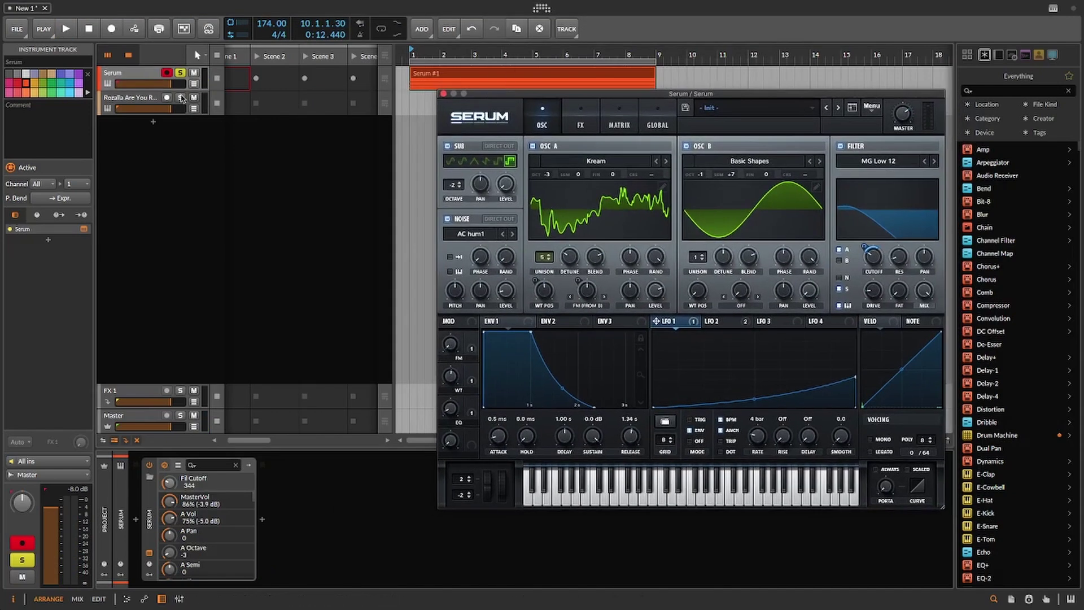
pyautogui.press('space')
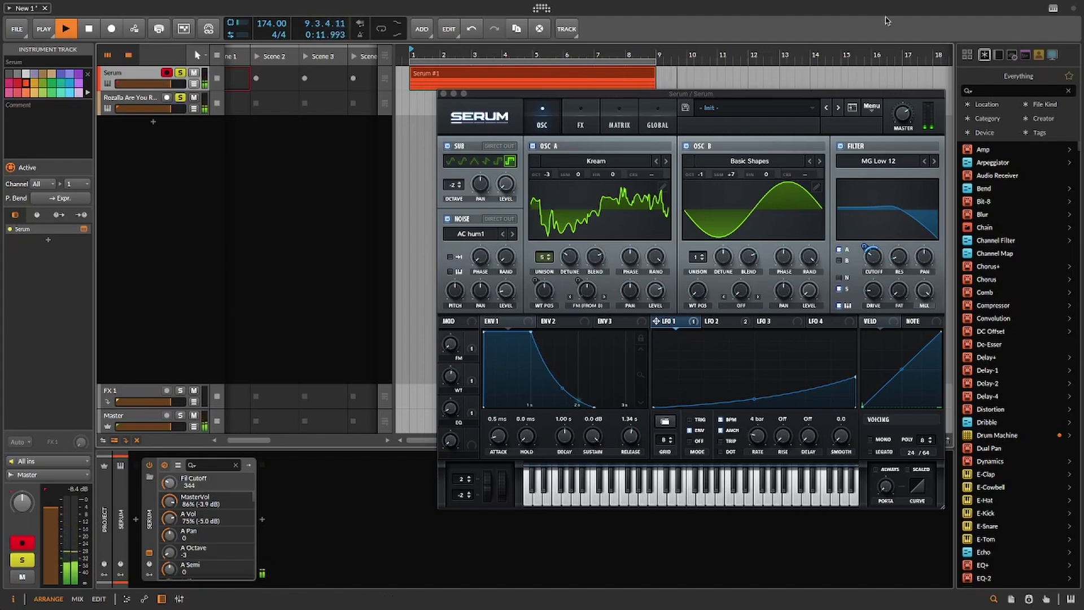
pyautogui.press('space')
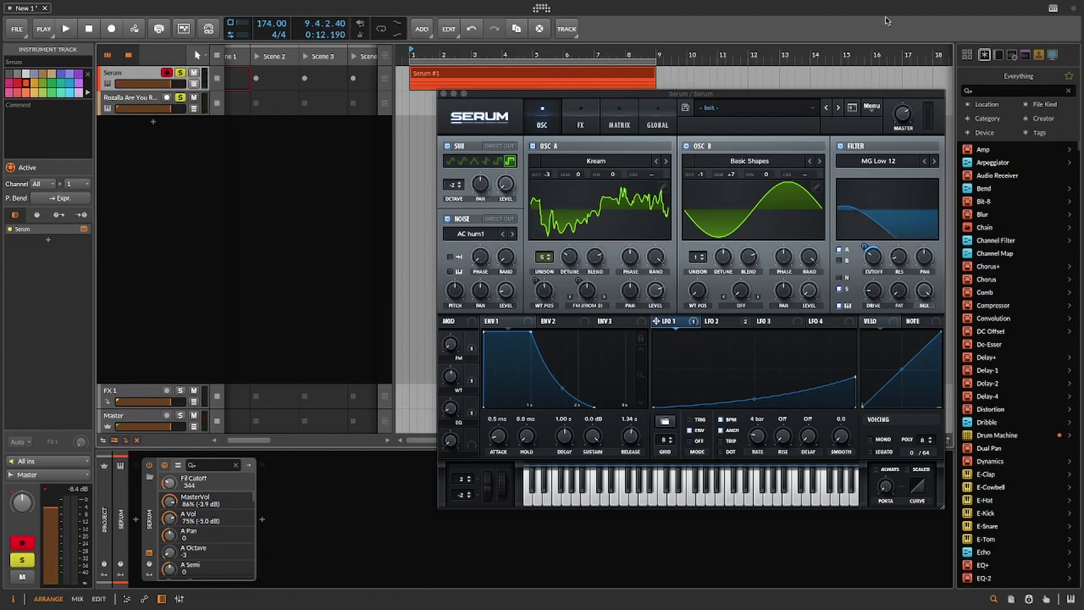
# Step: Review the chorus, reverb, EQ and delay settings in the effects chain and return to the oscillators
pyautogui.moveTo(704, 3)
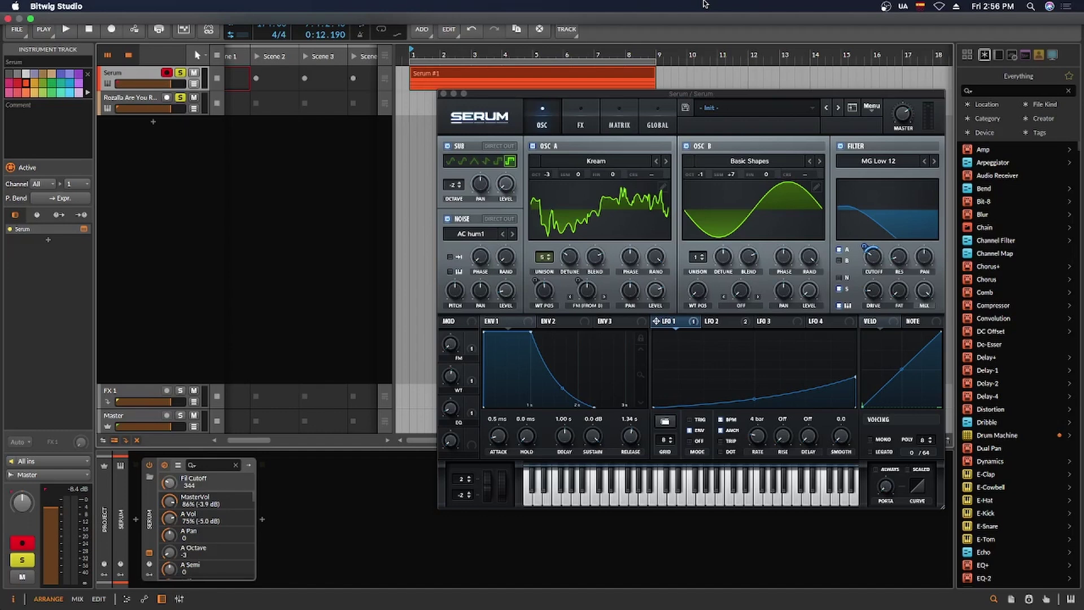
pyautogui.click(587, 126)
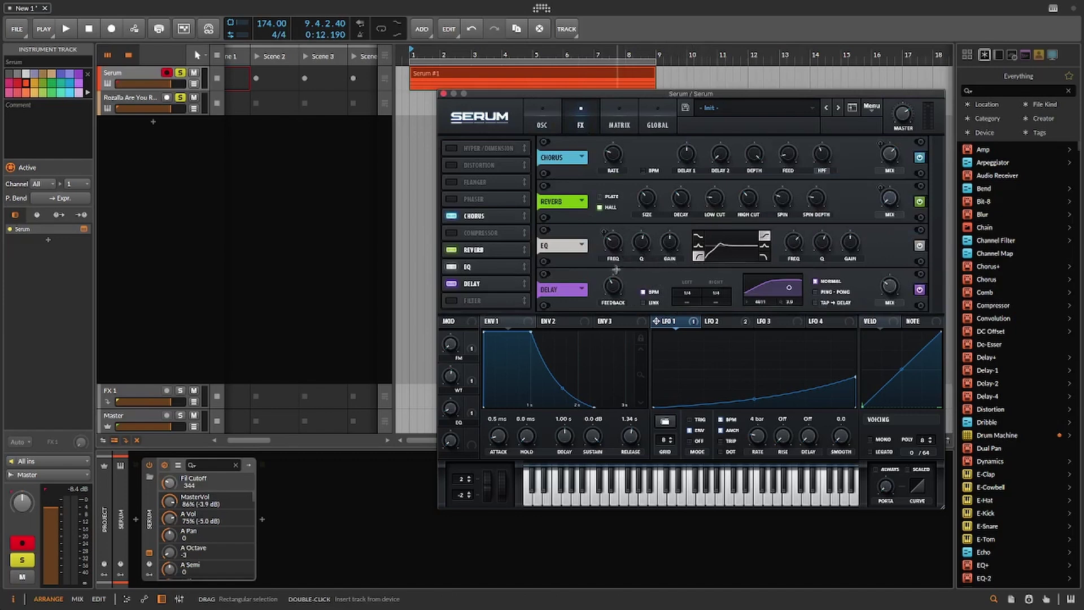
pyautogui.click(542, 123)
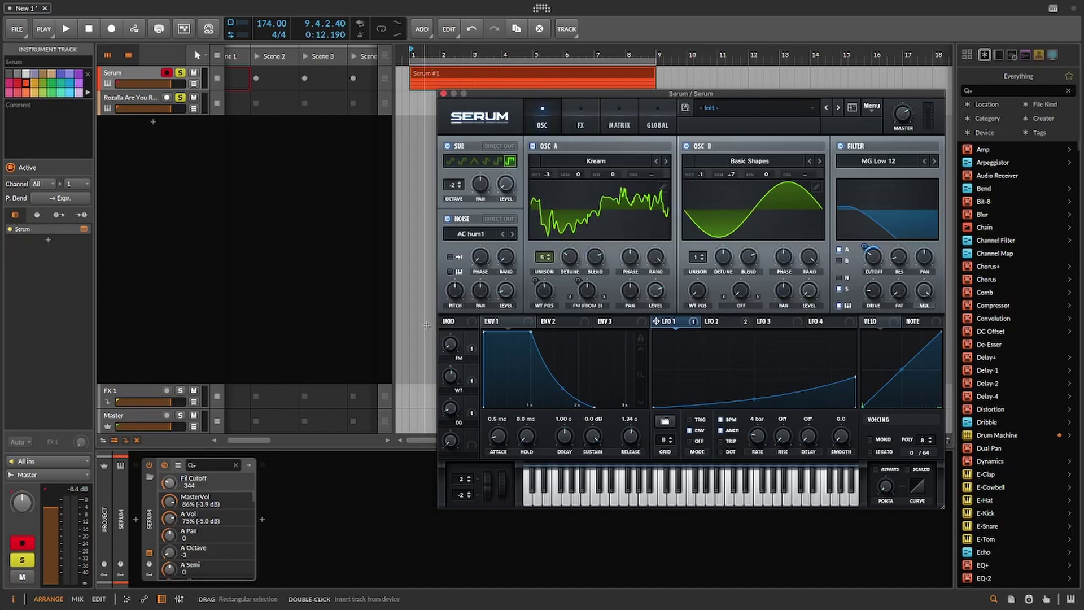
pyautogui.click(451, 85)
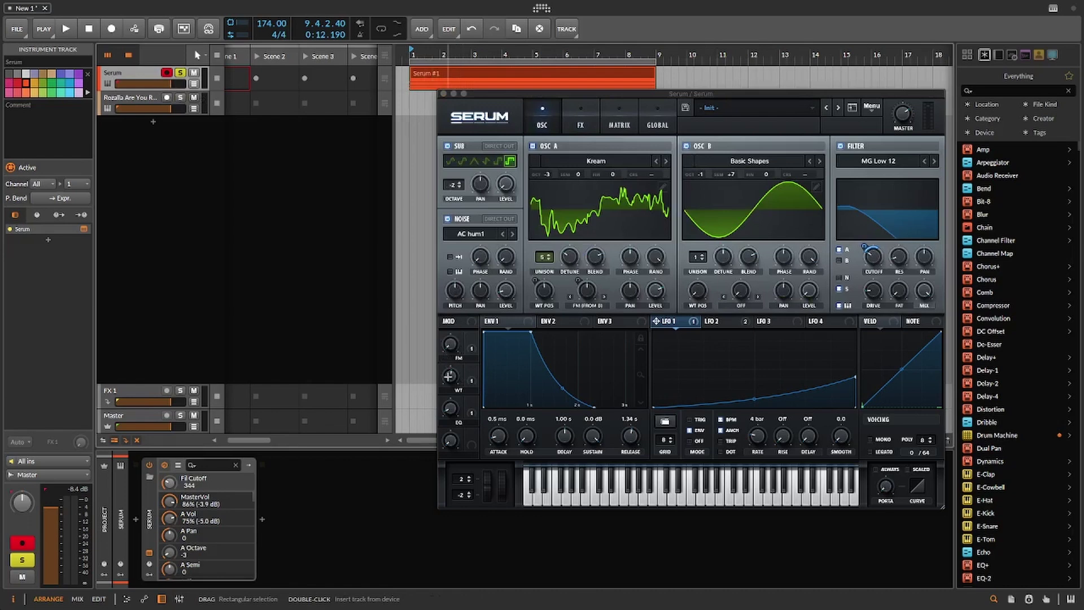
# Step: Raise the FM macro to 98% while playing the bassline, and bring it back down to 0%
pyautogui.press('space')
pyautogui.click(453, 340)
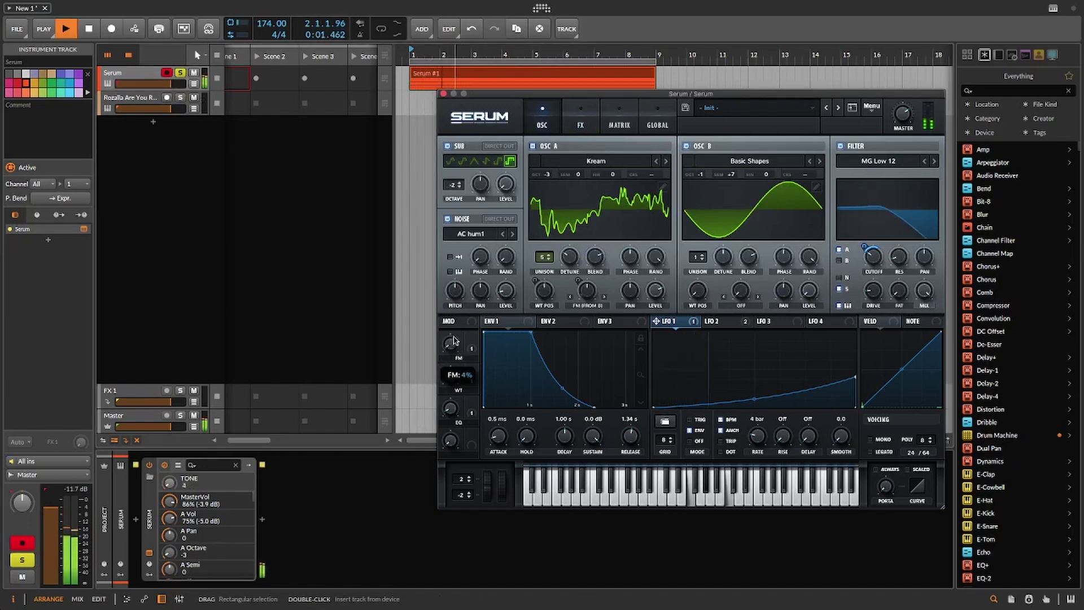
pyautogui.moveTo(453, 340); pyautogui.dragTo(464, 269)
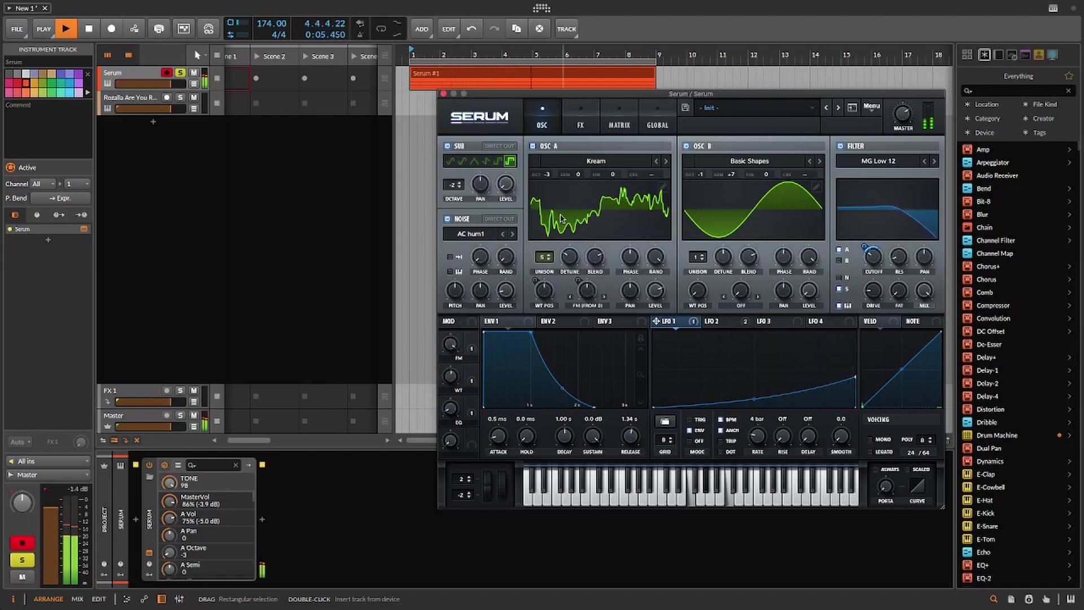
pyautogui.press('space')
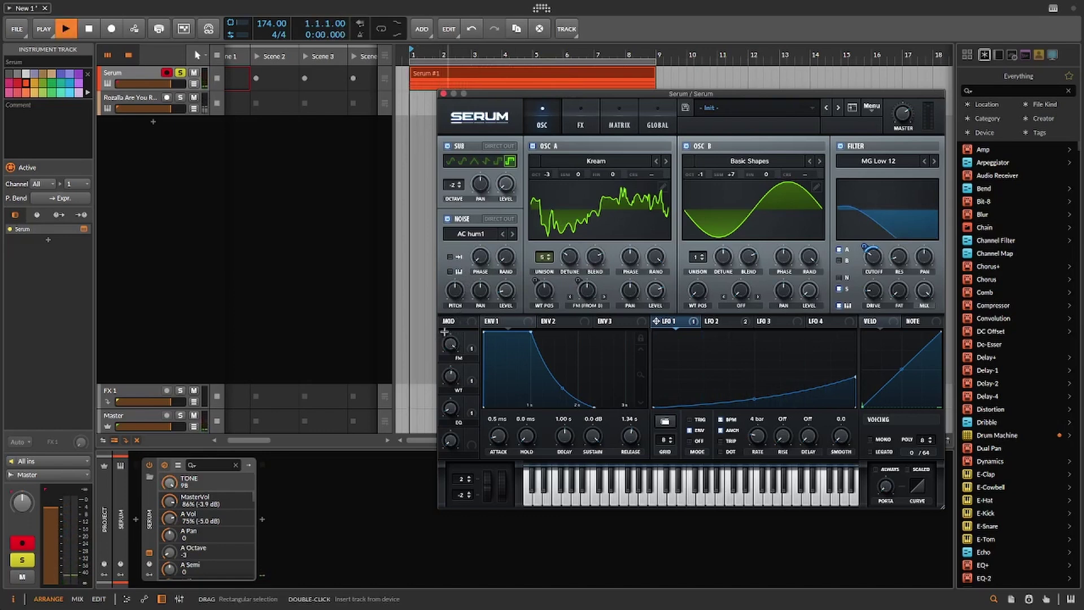
pyautogui.press('space')
pyautogui.moveTo(448, 341); pyautogui.dragTo(434, 458)
pyautogui.press('space')
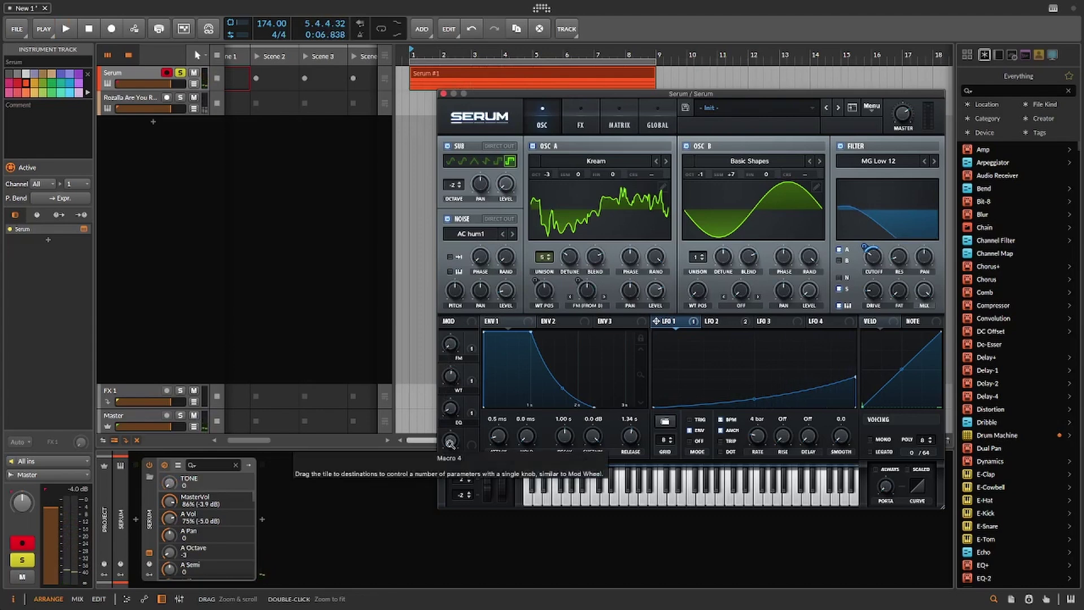
# Step: Audition the bassline with the WT macro raised to 79%, and lower the macro to 9%
pyautogui.press('space')
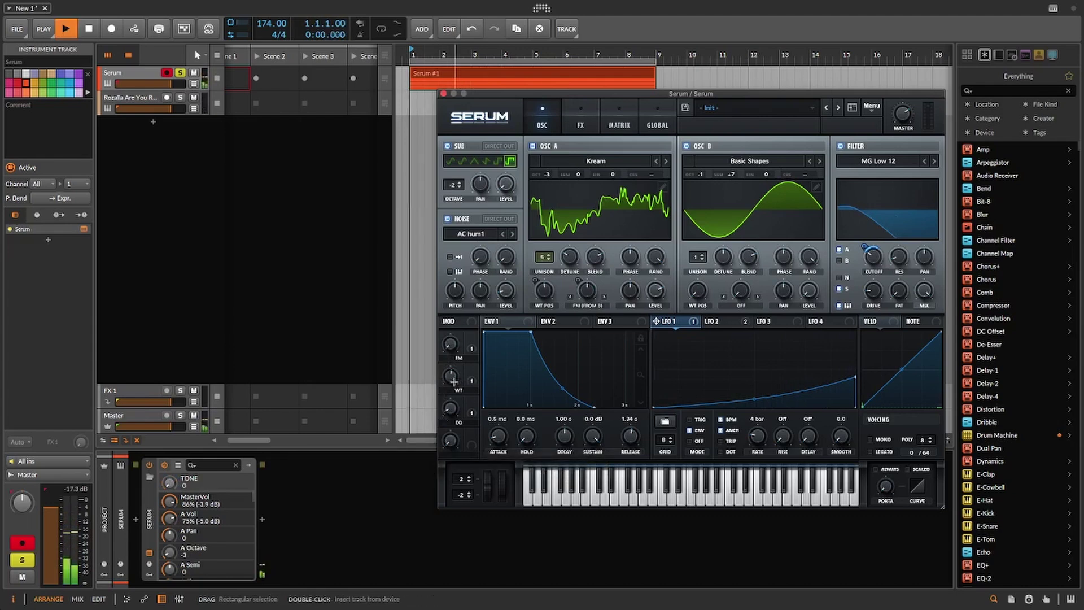
pyautogui.press('space')
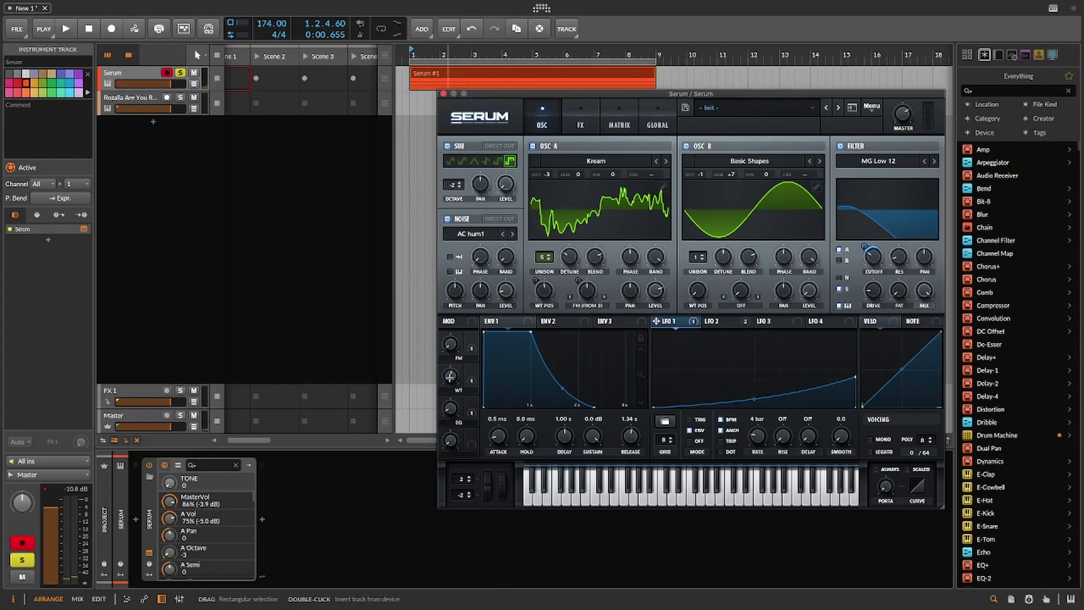
pyautogui.moveTo(450, 376); pyautogui.dragTo(450, 332)
pyautogui.press('space')
pyautogui.press('space')
pyautogui.press('space')
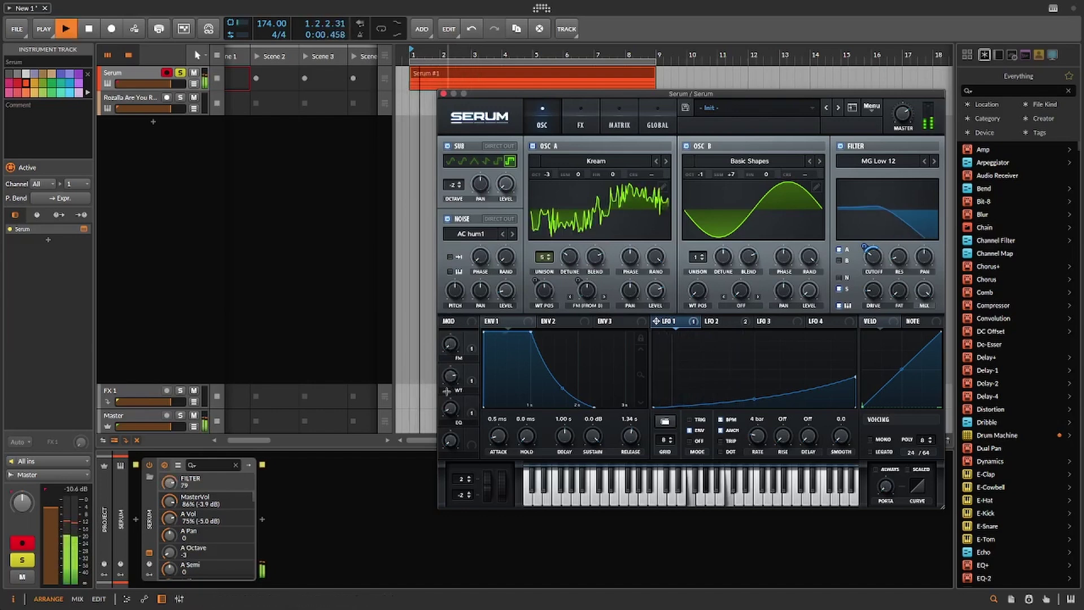
pyautogui.moveTo(450, 377); pyautogui.dragTo(440, 457)
pyautogui.press('space')
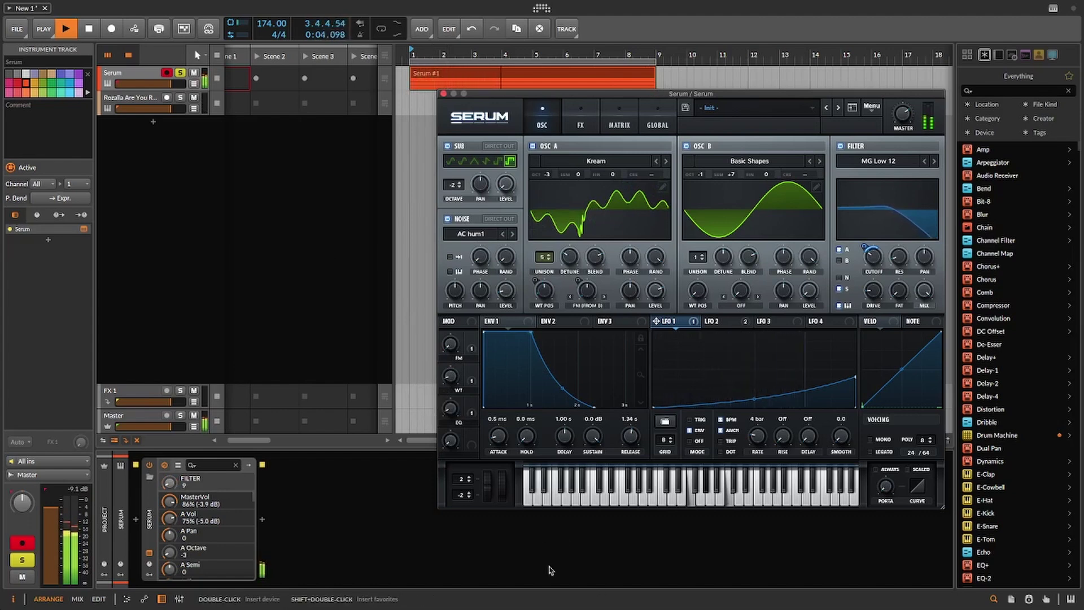
pyautogui.press('space')
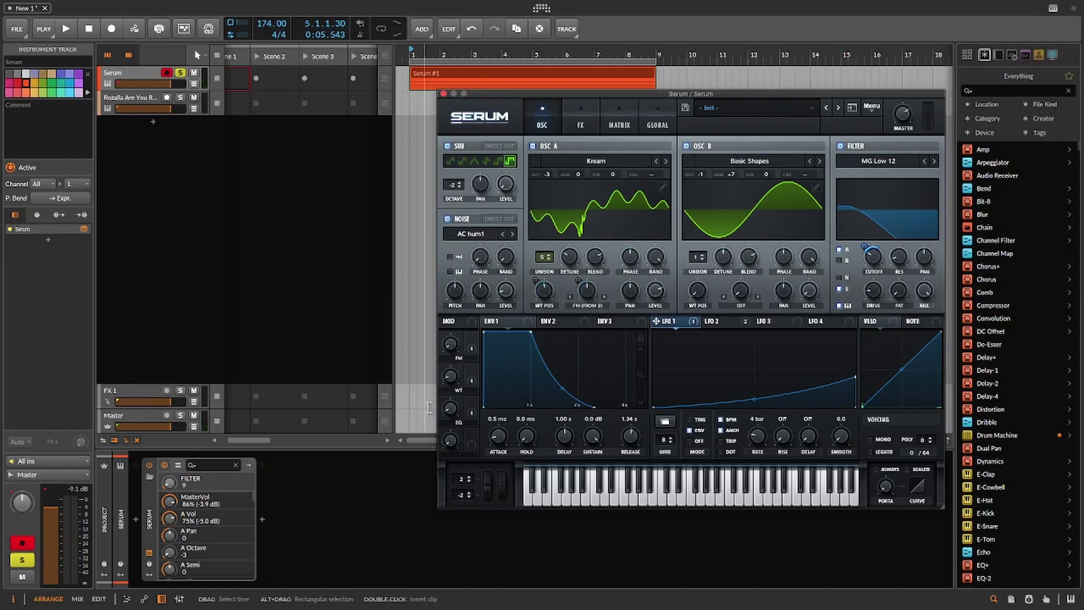
# Step: Raise the EQ macro to 21% while the bassline plays
pyautogui.press('space')
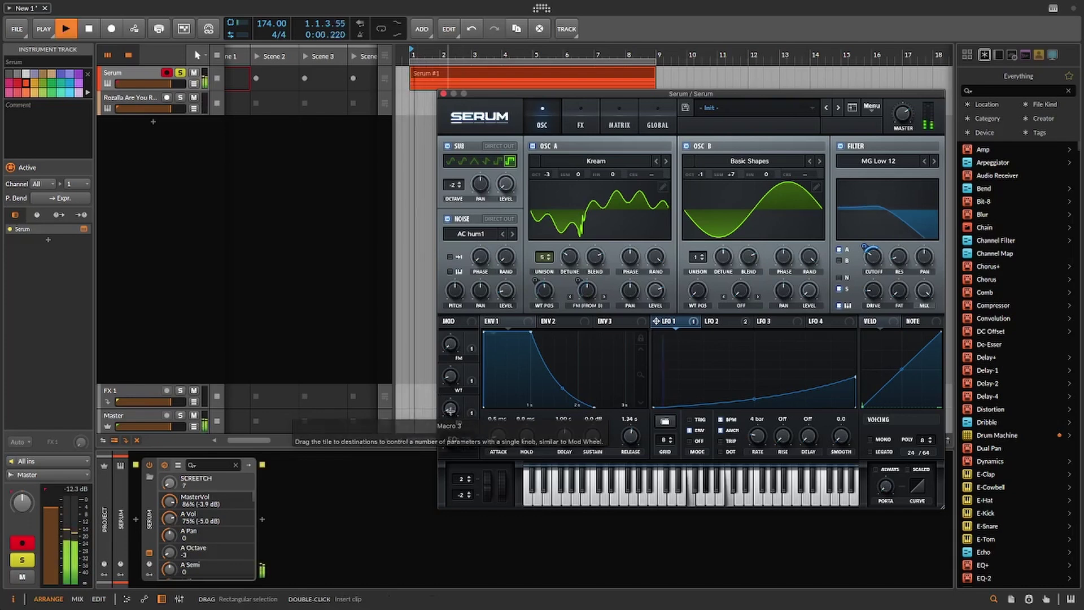
pyautogui.moveTo(450, 409); pyautogui.dragTo(449, 394)
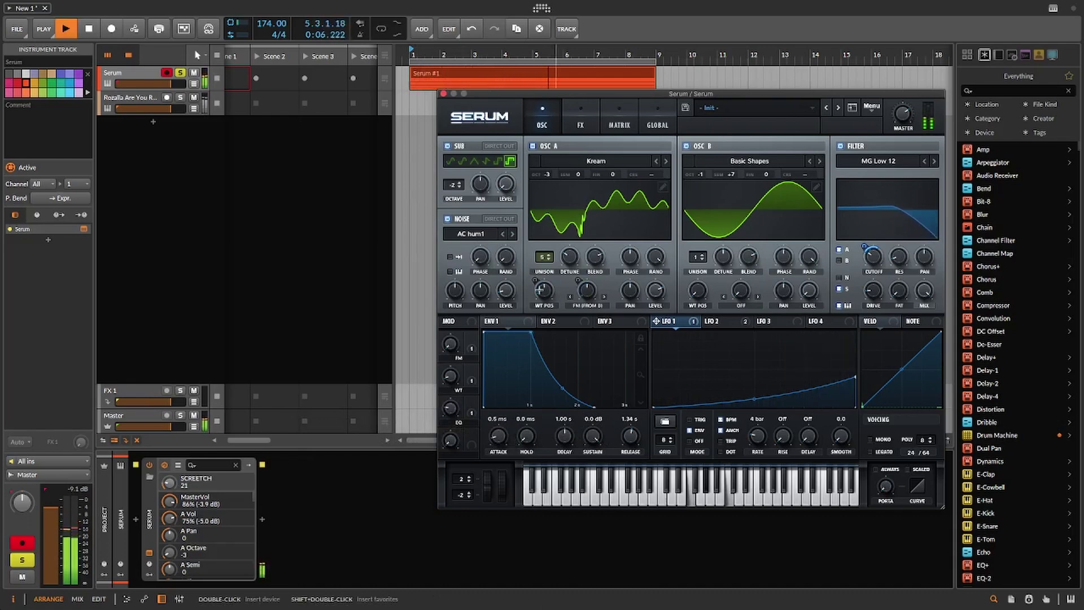
pyautogui.press('space')
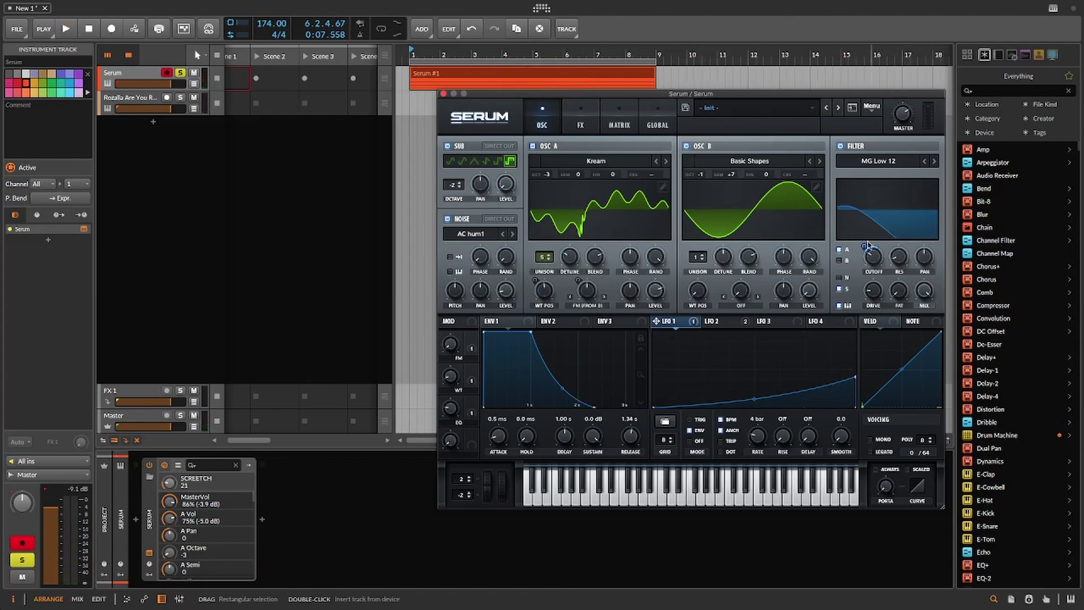
# Step: Reduce LFO 1's modulation amount on the filter cutoff and play back the bassline
pyautogui.moveTo(870, 243); pyautogui.dragTo(872, 253)
pyautogui.moveTo(867, 246); pyautogui.dragTo(865, 246)
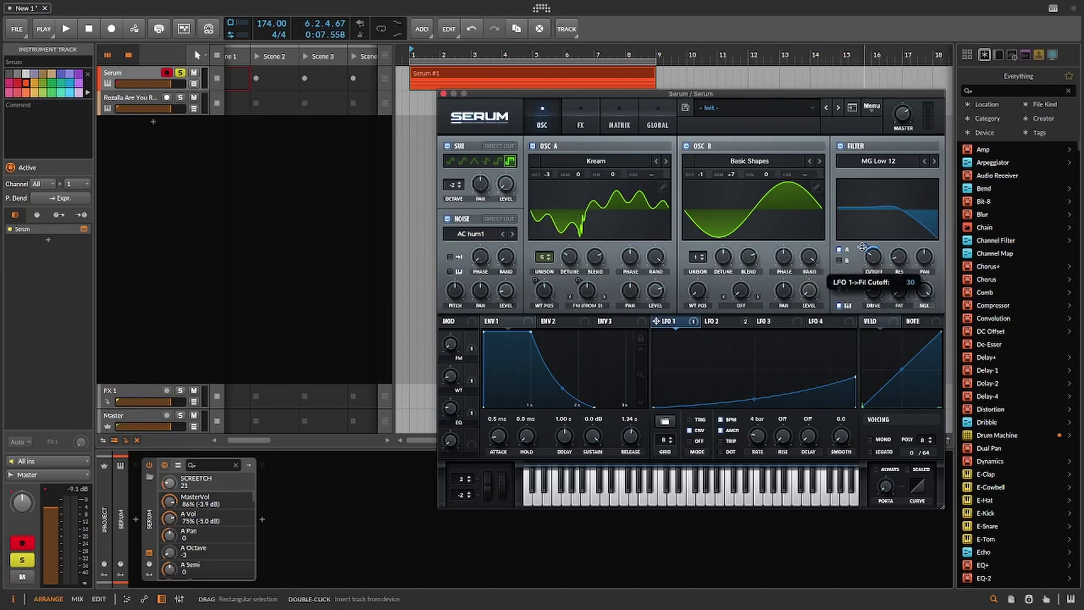
pyautogui.moveTo(860, 252); pyautogui.dragTo(858, 259)
pyautogui.press('space')
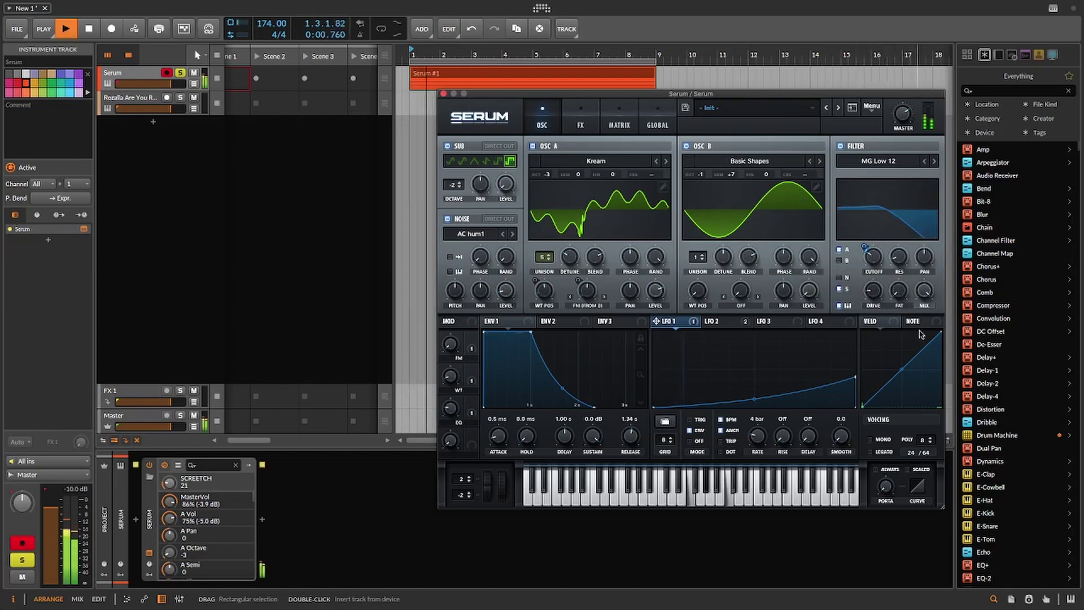